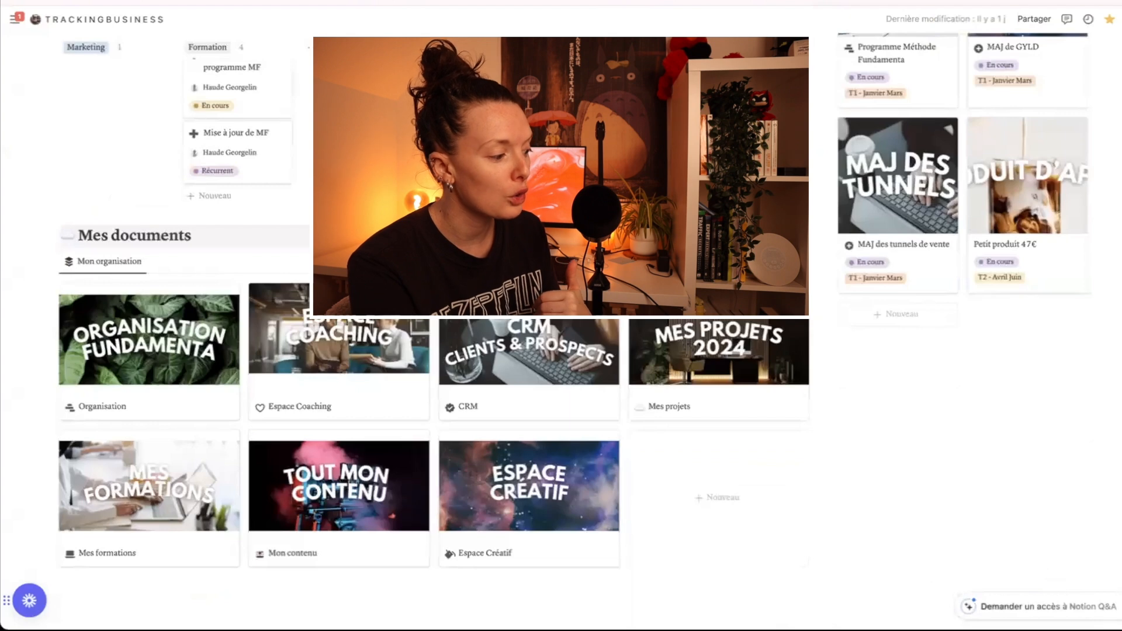
# Open the Mes projets page from Mes documents and look through its professional projects and KPIs.
pyautogui.click(733, 378)
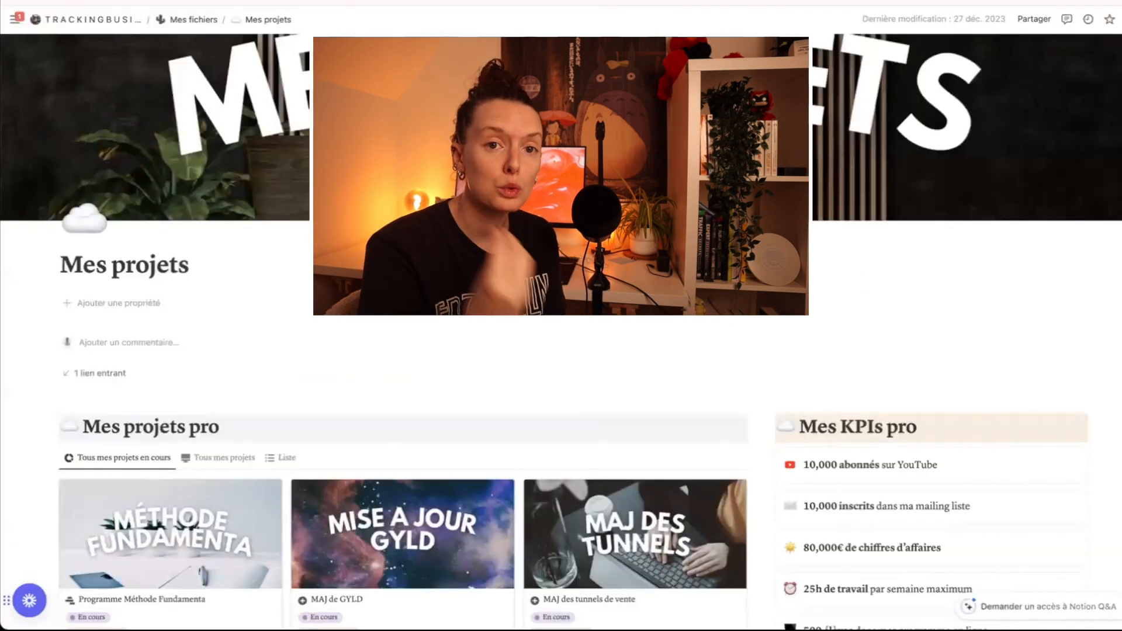
pyautogui.scroll(-3, 561, 351)
pyautogui.scroll(-10, 581, 536)
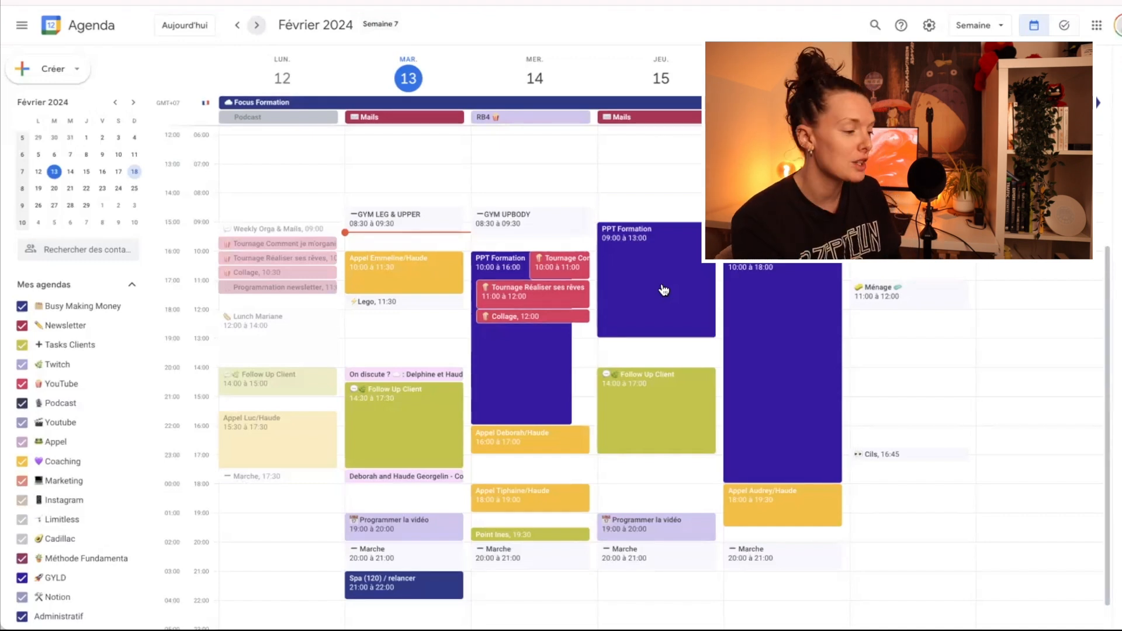
# In Google Calendar, look at the week of 19 February, and return to the week of 12 February.
pyautogui.click(257, 25)
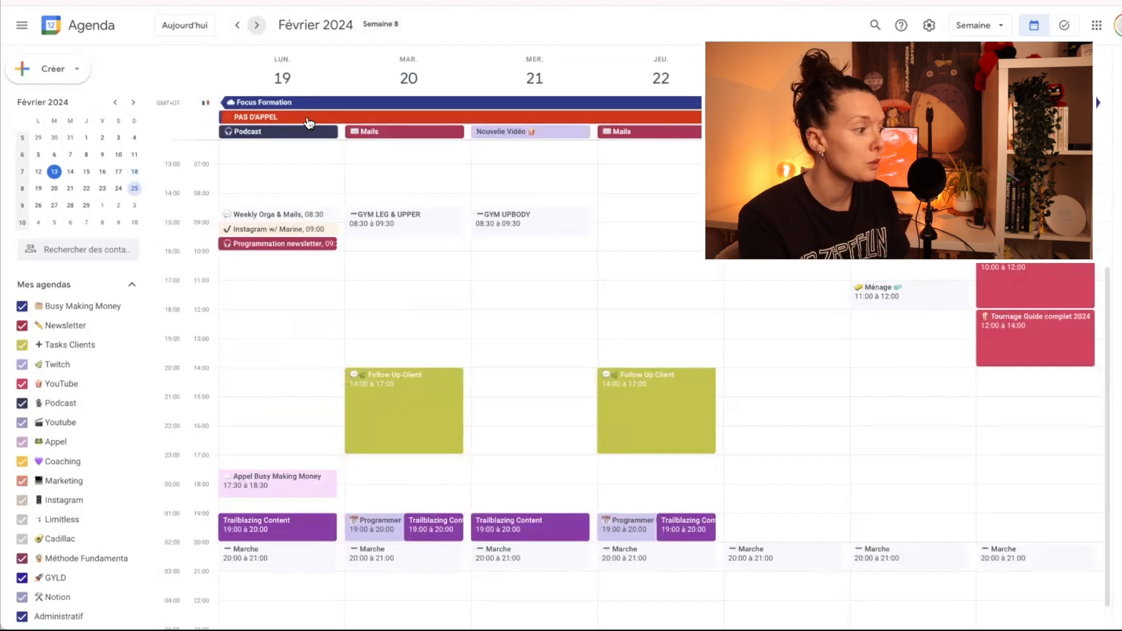
pyautogui.click(238, 26)
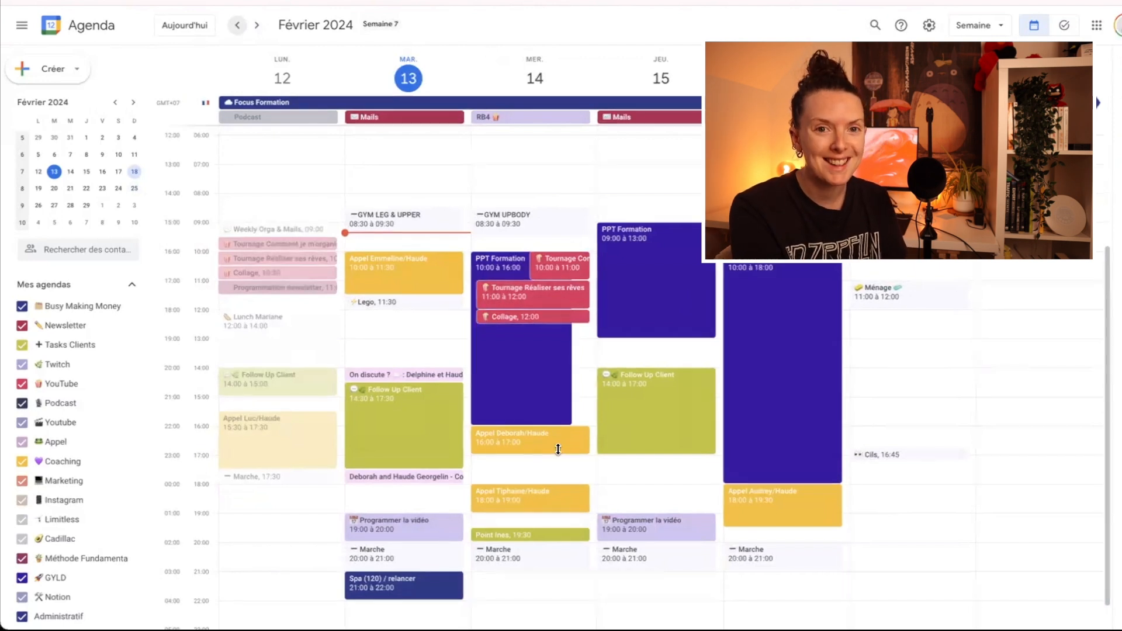
# Hide every calendar under Mes agendas from Busy Making Money down to Administratif.
pyautogui.click(22, 306)
pyautogui.click(22, 326)
pyautogui.click(22, 345)
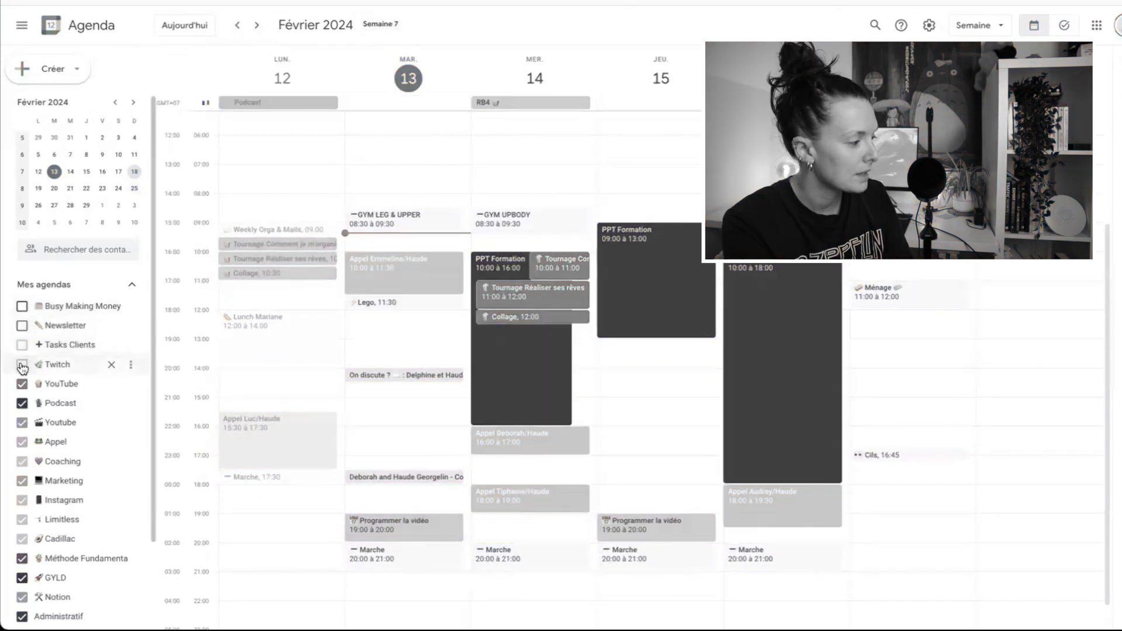
pyautogui.click(21, 364)
pyautogui.click(22, 383)
pyautogui.click(21, 403)
pyautogui.click(21, 423)
pyautogui.click(21, 442)
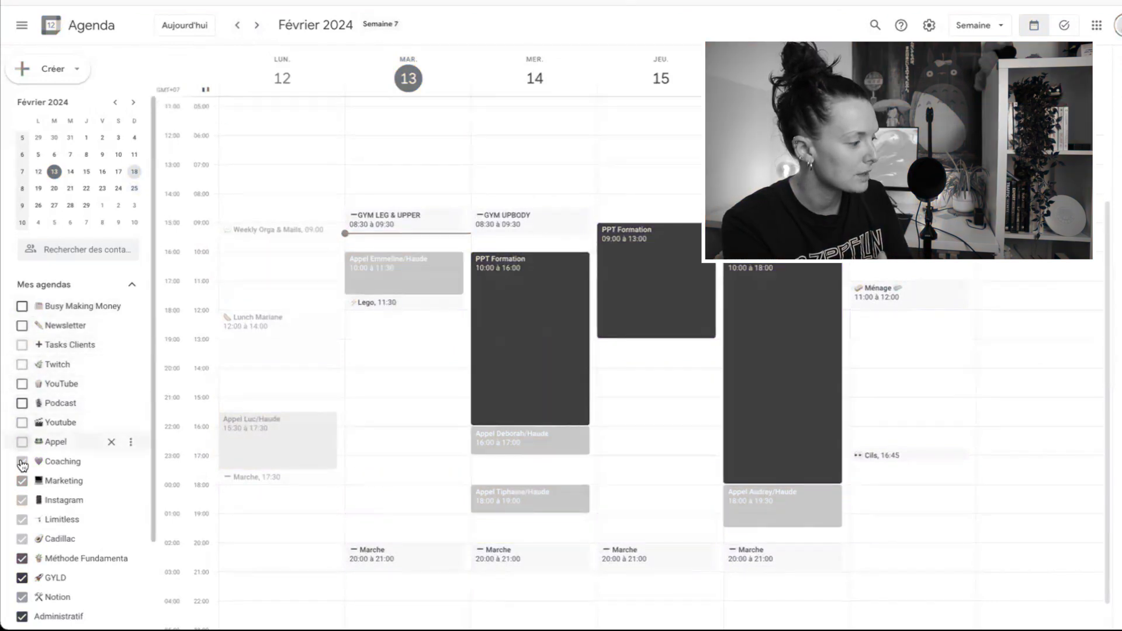
pyautogui.click(22, 461)
pyautogui.click(22, 481)
pyautogui.click(21, 501)
pyautogui.click(22, 520)
pyautogui.click(21, 539)
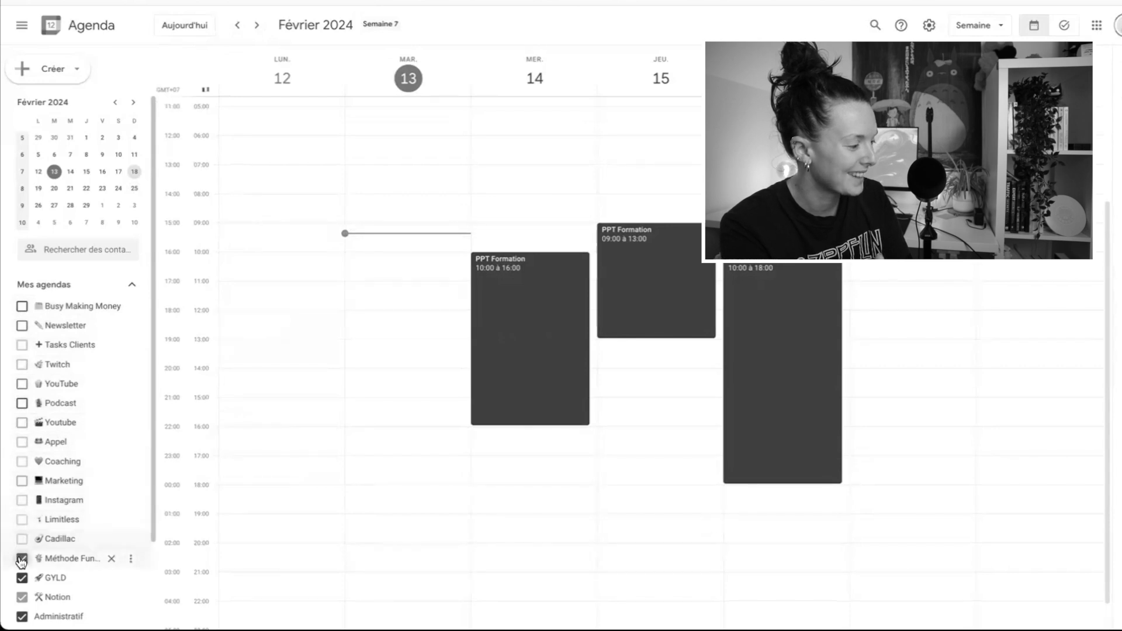
pyautogui.click(22, 558)
pyautogui.click(22, 578)
pyautogui.click(22, 597)
pyautogui.click(22, 617)
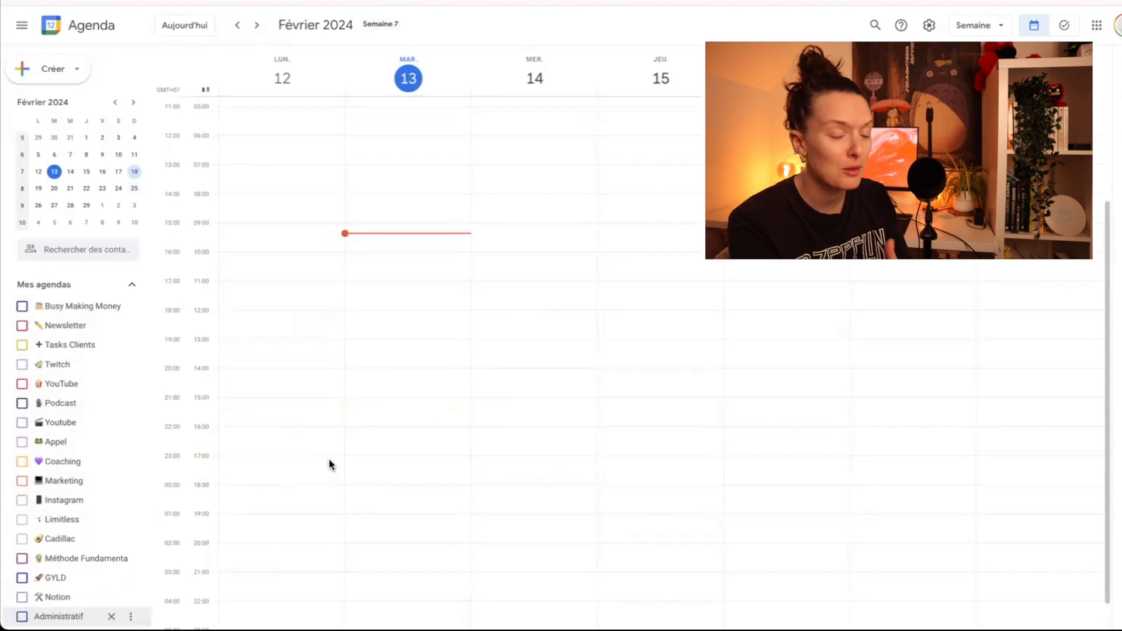
# Show the Limitless and Cadillac calendars, and check their events in the following week before returning to the week of 12 February.
pyautogui.click(21, 519)
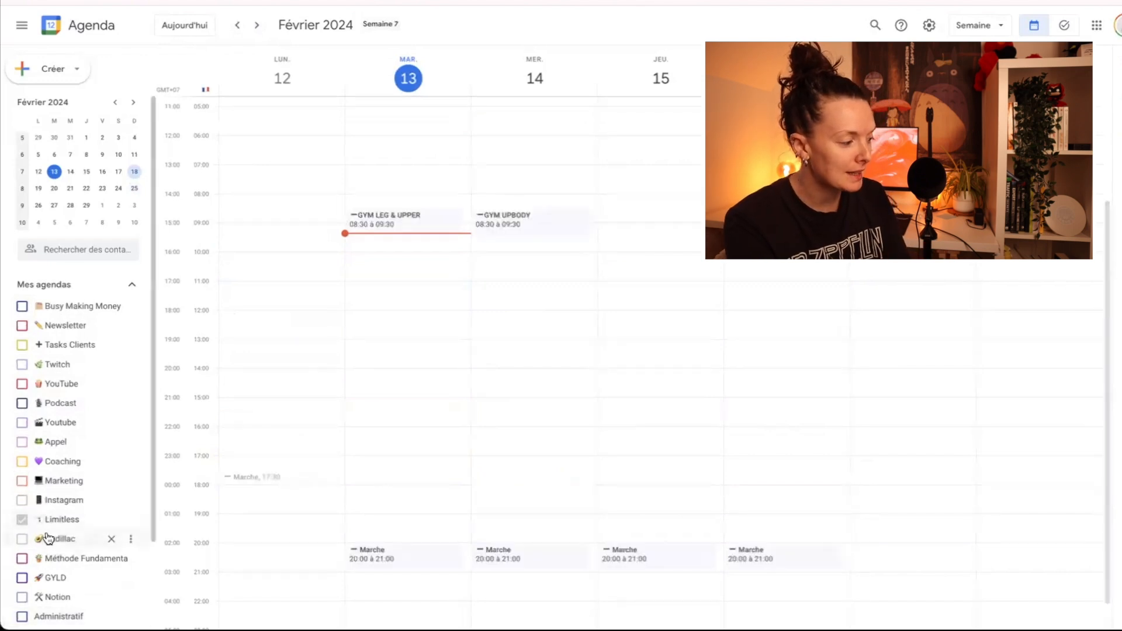
pyautogui.click(48, 538)
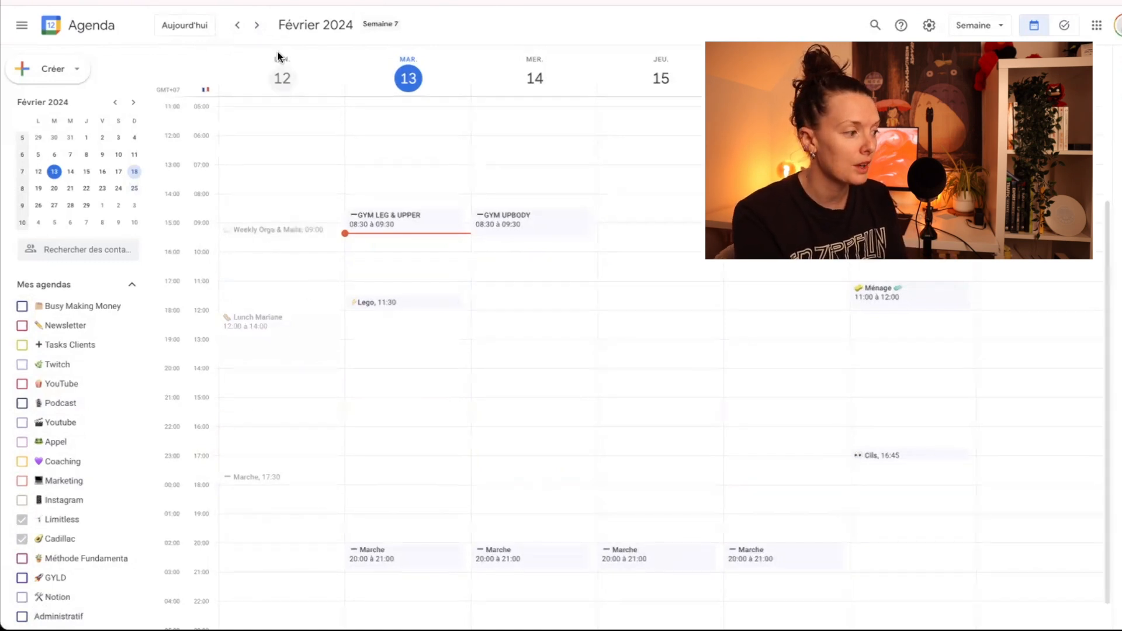
pyautogui.click(257, 25)
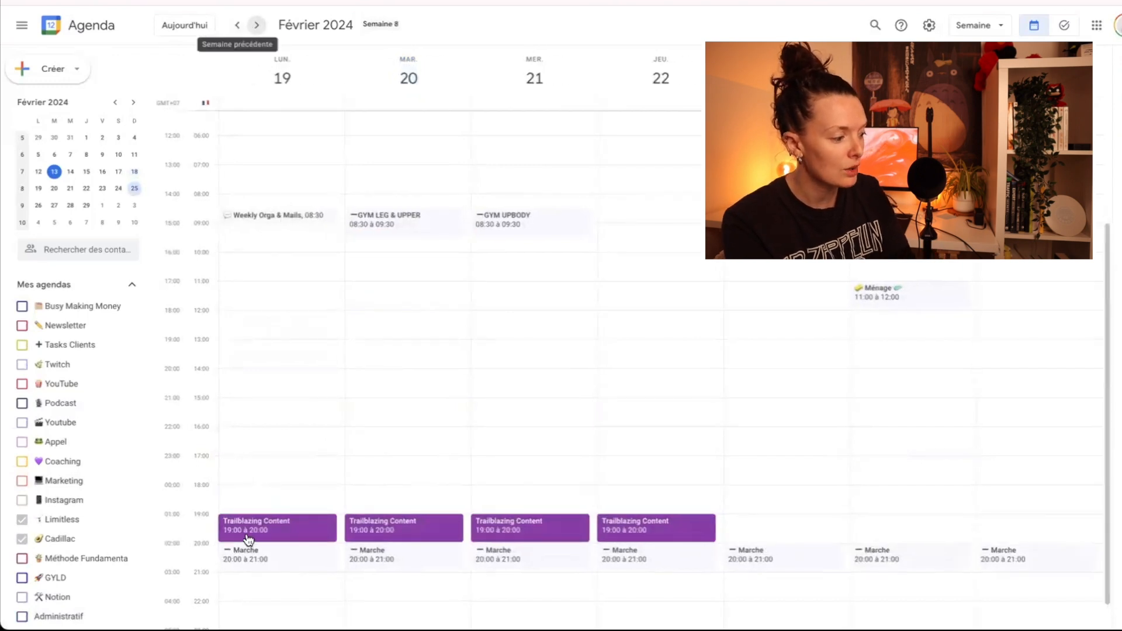
pyautogui.click(236, 28)
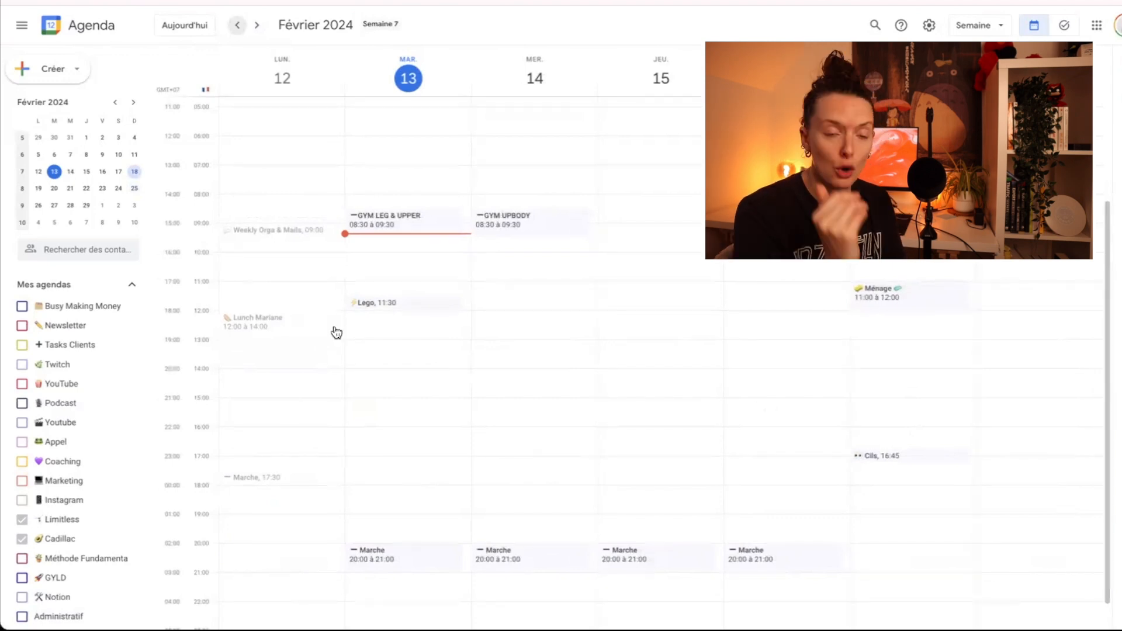
# Show the Busy Making Money calendar and reassign the "Spa (120) / relancer" event to the Cadillac calendar.
pyautogui.click(61, 307)
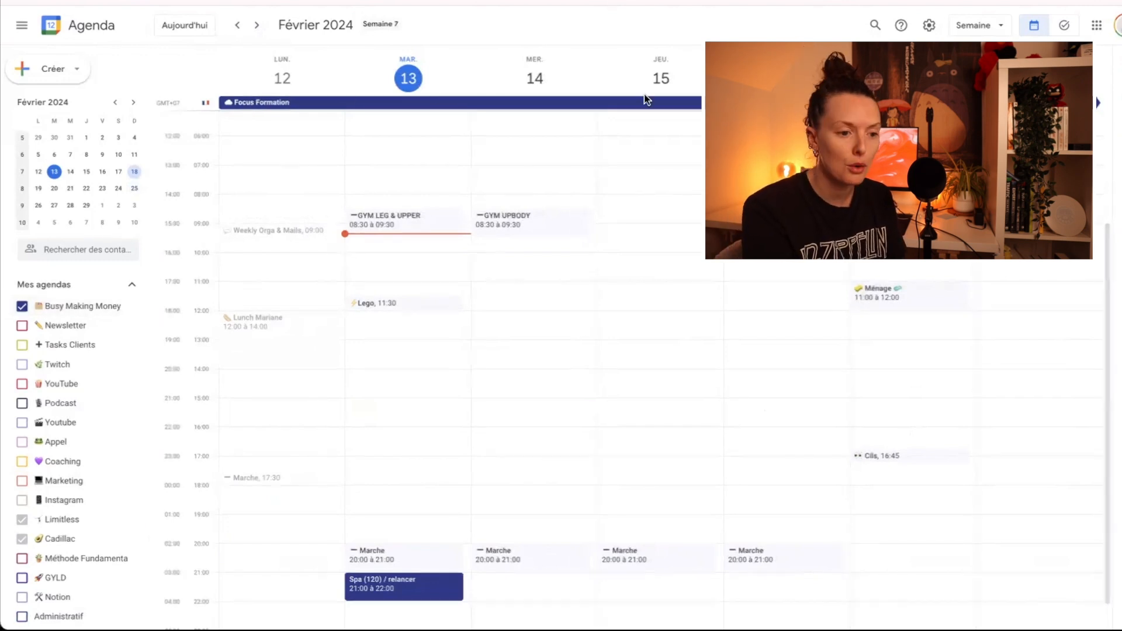
pyautogui.doubleClick(392, 589)
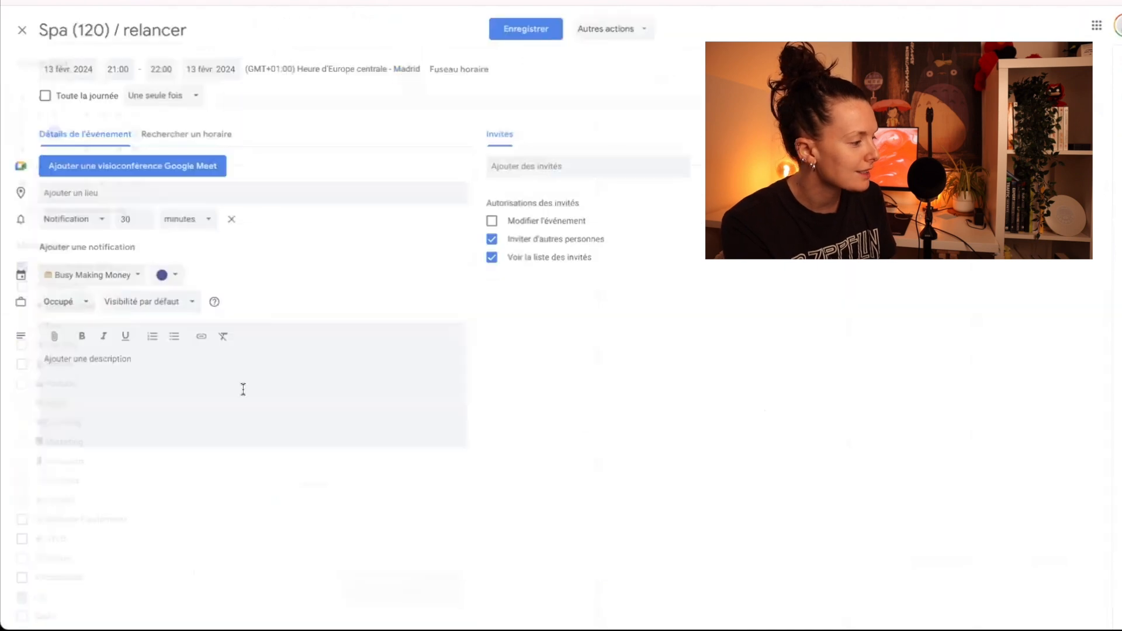
pyautogui.click(86, 275)
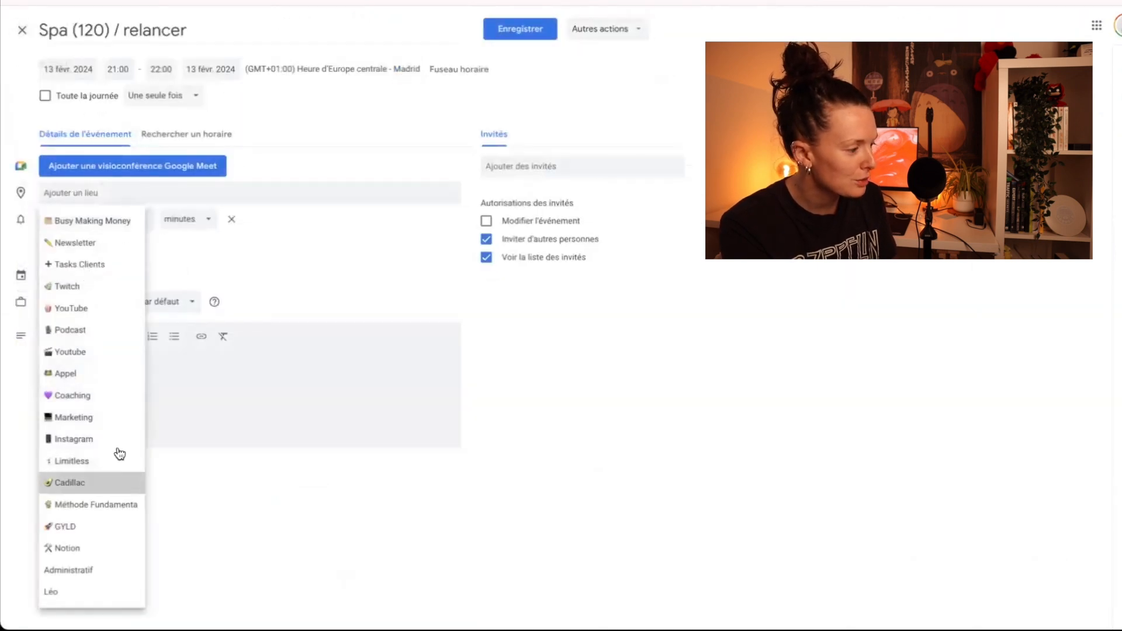
pyautogui.click(93, 483)
pyautogui.click(501, 30)
# Show the Newsletter and Tasks Clients calendars, checking the following week after each and returning to the week of 12 February.
pyautogui.click(67, 329)
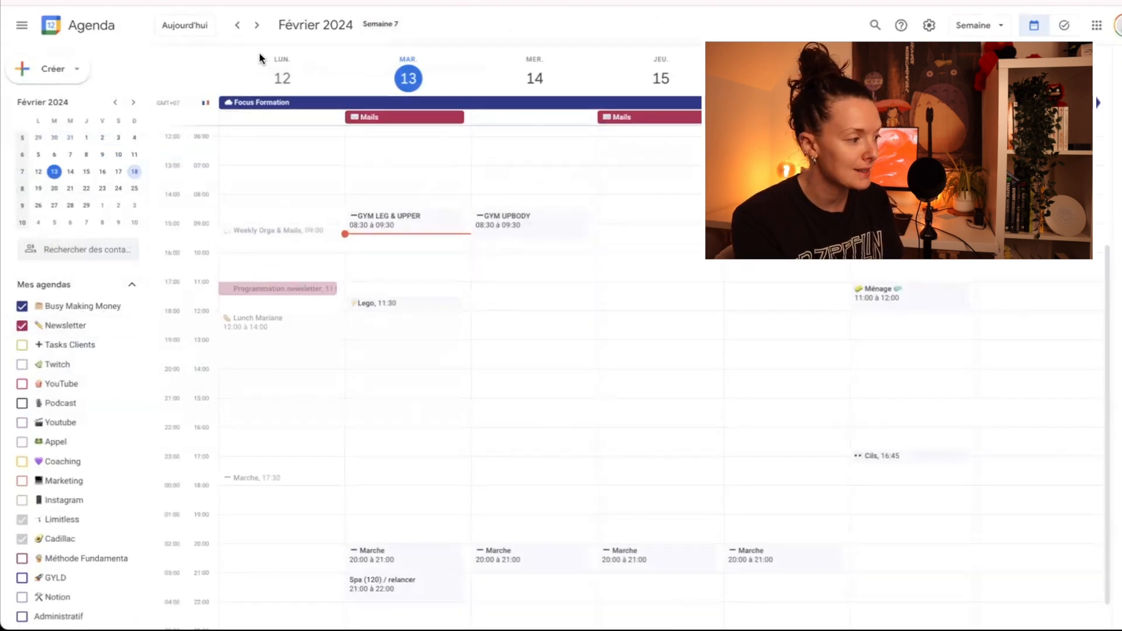
pyautogui.click(254, 29)
pyautogui.click(237, 27)
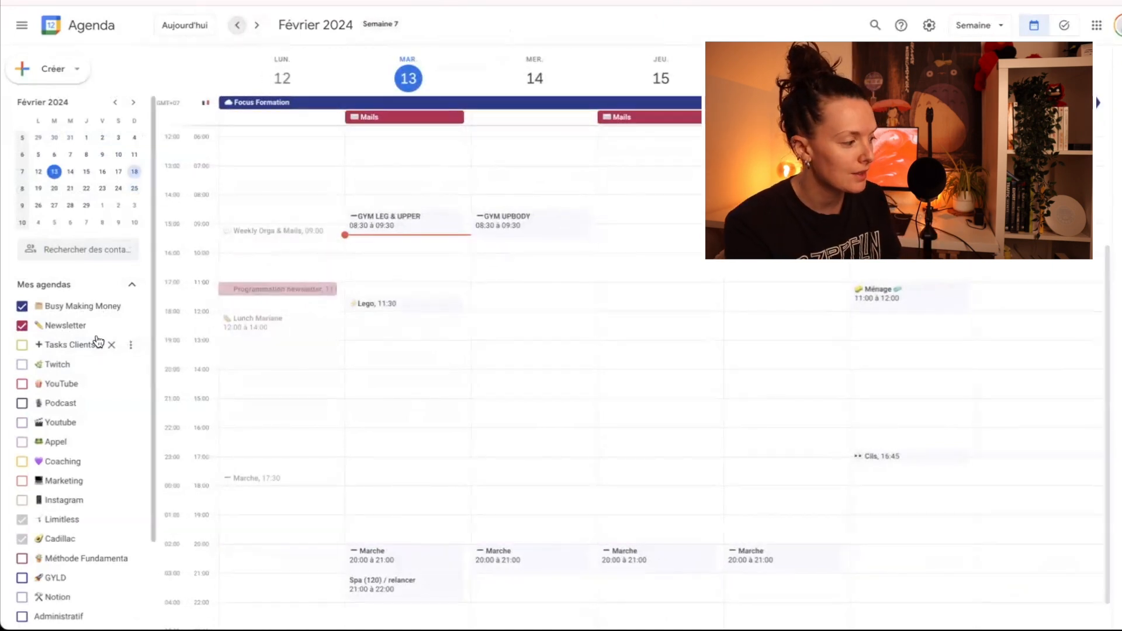
pyautogui.click(51, 349)
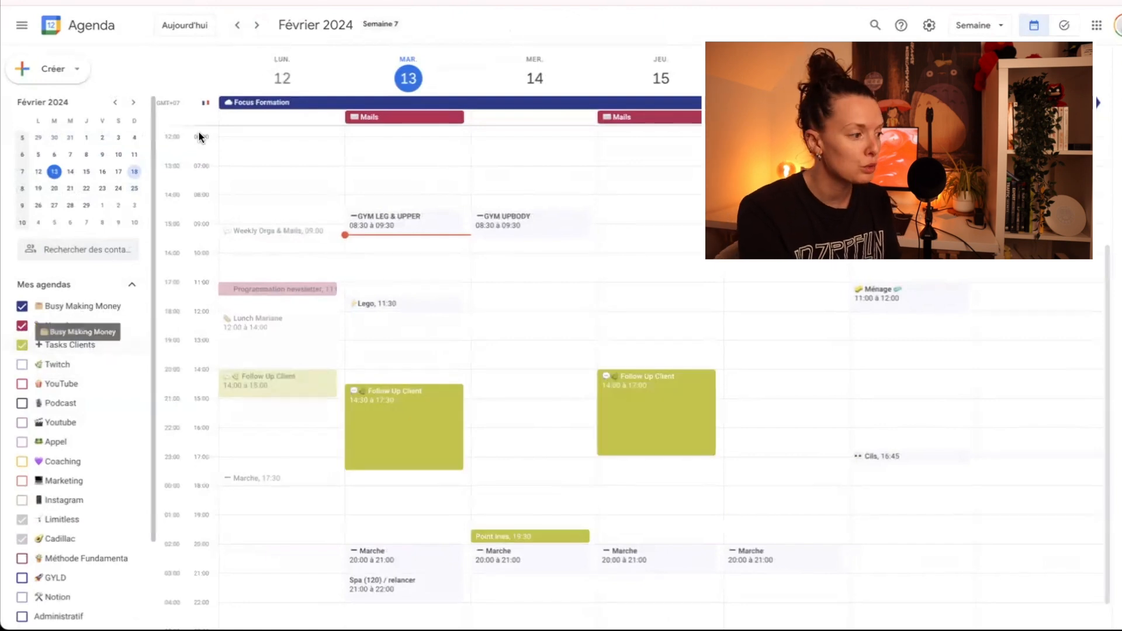
pyautogui.click(248, 25)
pyautogui.click(235, 25)
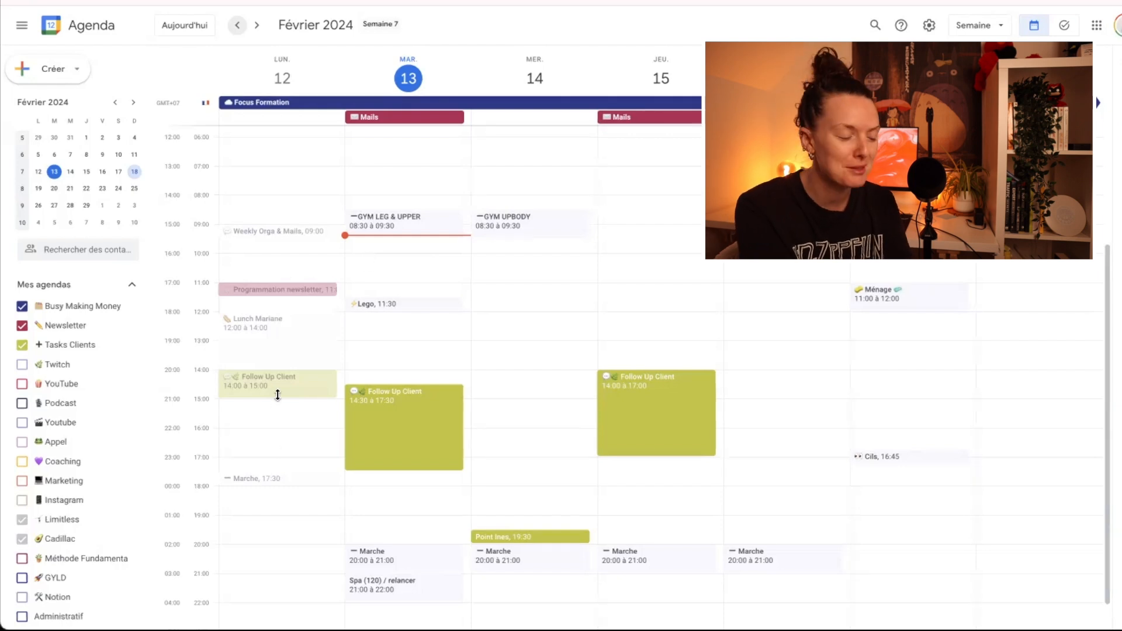
# Show the Twitch, Podcast and both YouTube calendars, and look two weeks ahead before returning to the week of 12 February.
pyautogui.click(57, 368)
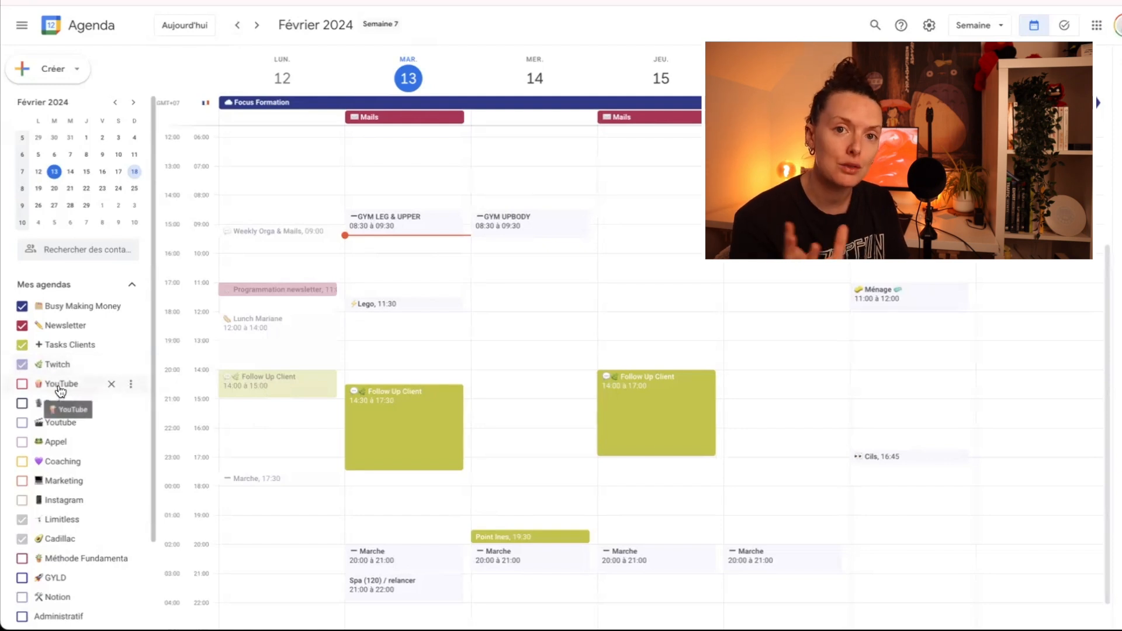
pyautogui.click(60, 385)
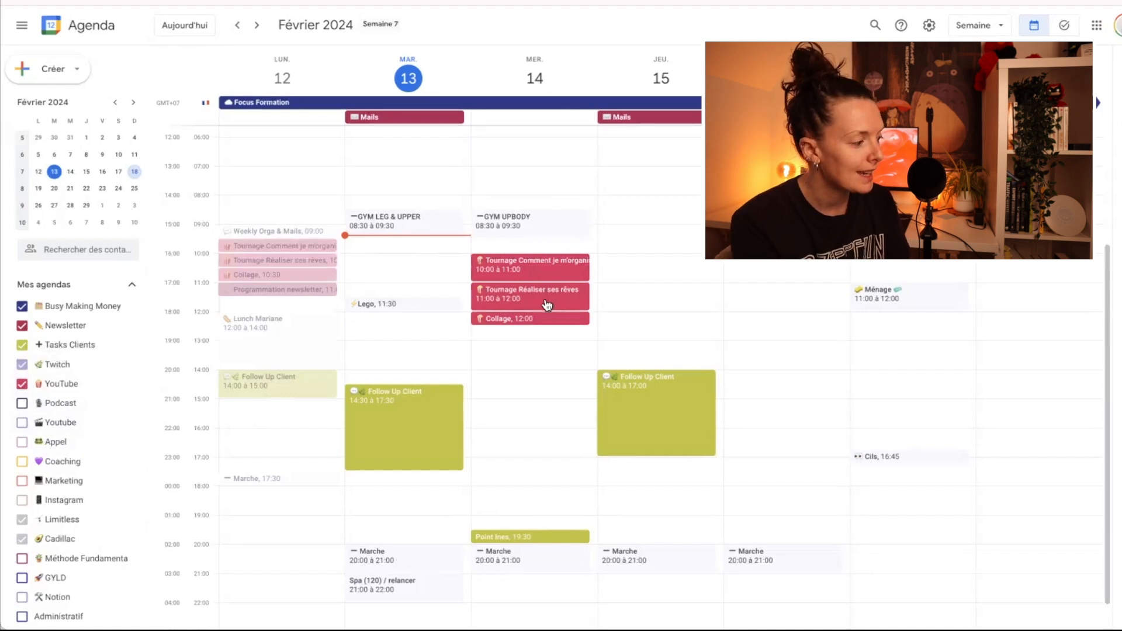
pyautogui.click(56, 422)
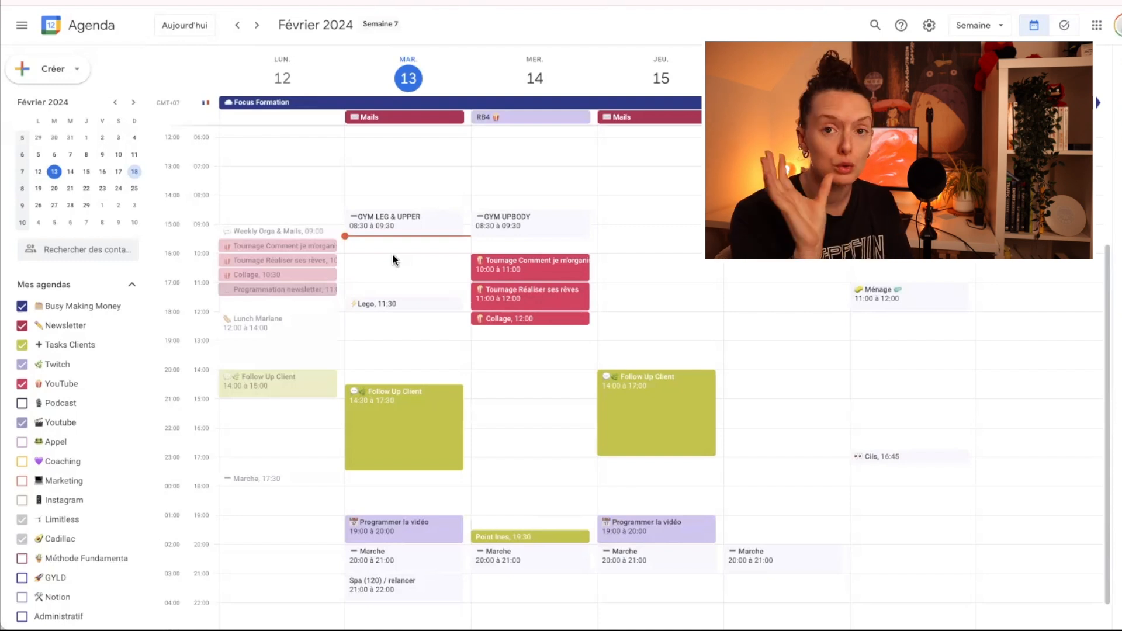
pyautogui.click(22, 405)
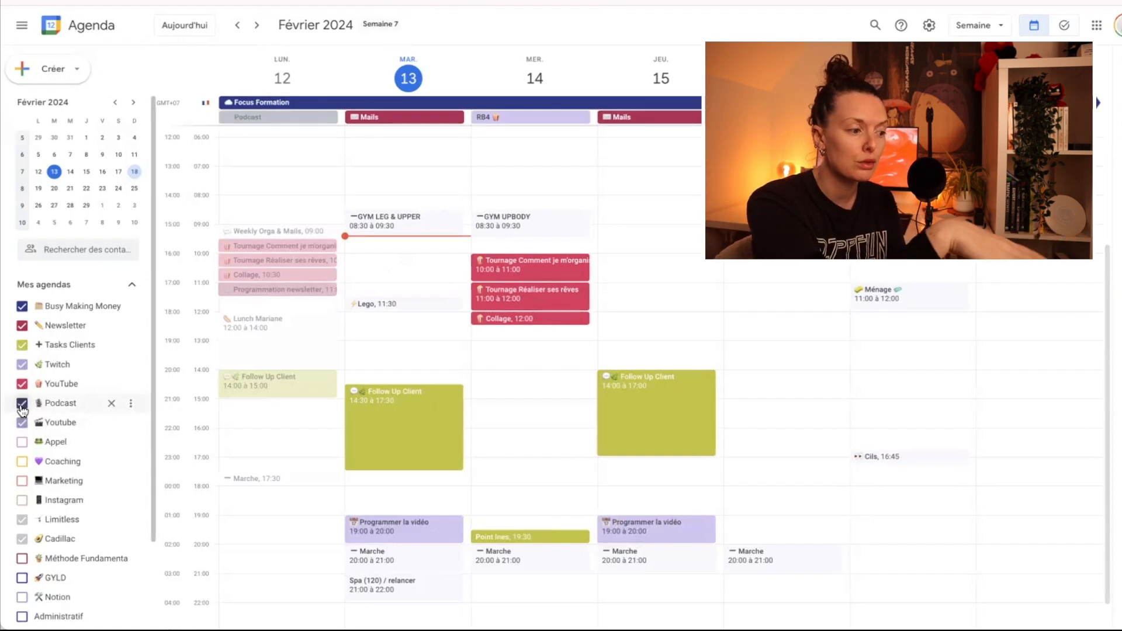
pyautogui.click(258, 27)
pyautogui.click(256, 27)
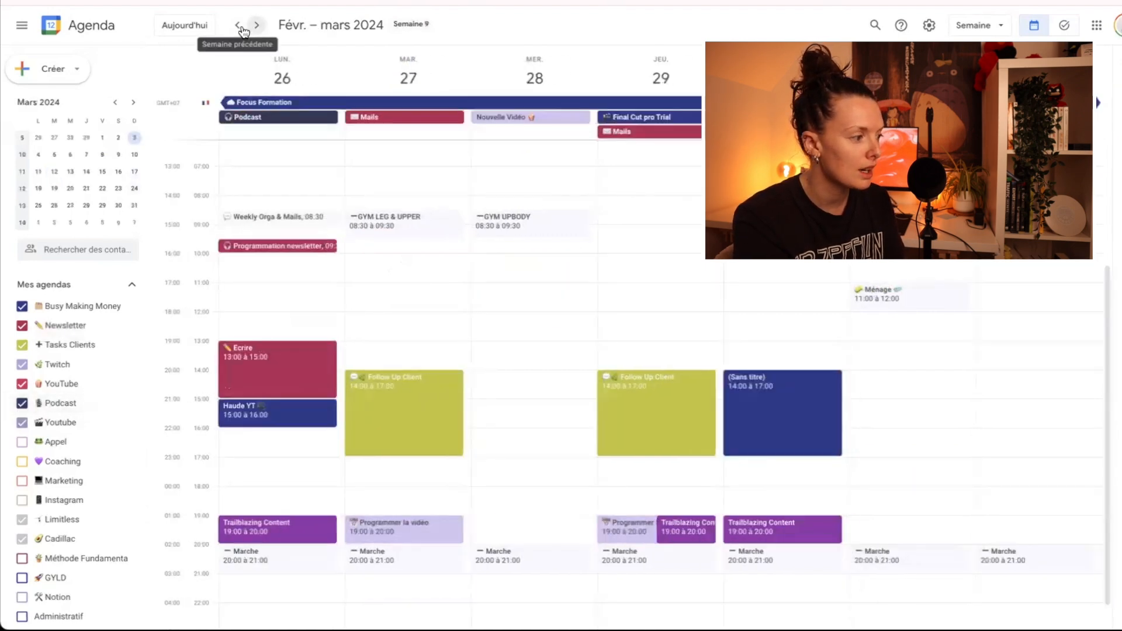
pyautogui.click(239, 27)
pyautogui.click(241, 27)
# Show the Appel and Coaching calendars, and compare the following week before returning to the week of 12 February.
pyautogui.click(59, 443)
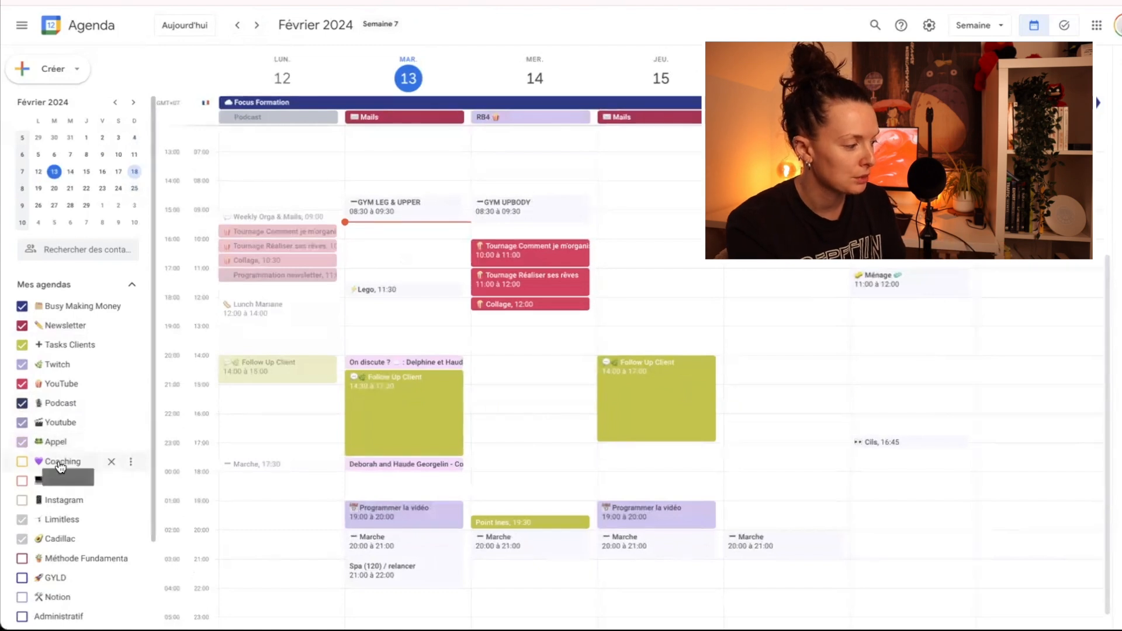
pyautogui.click(60, 464)
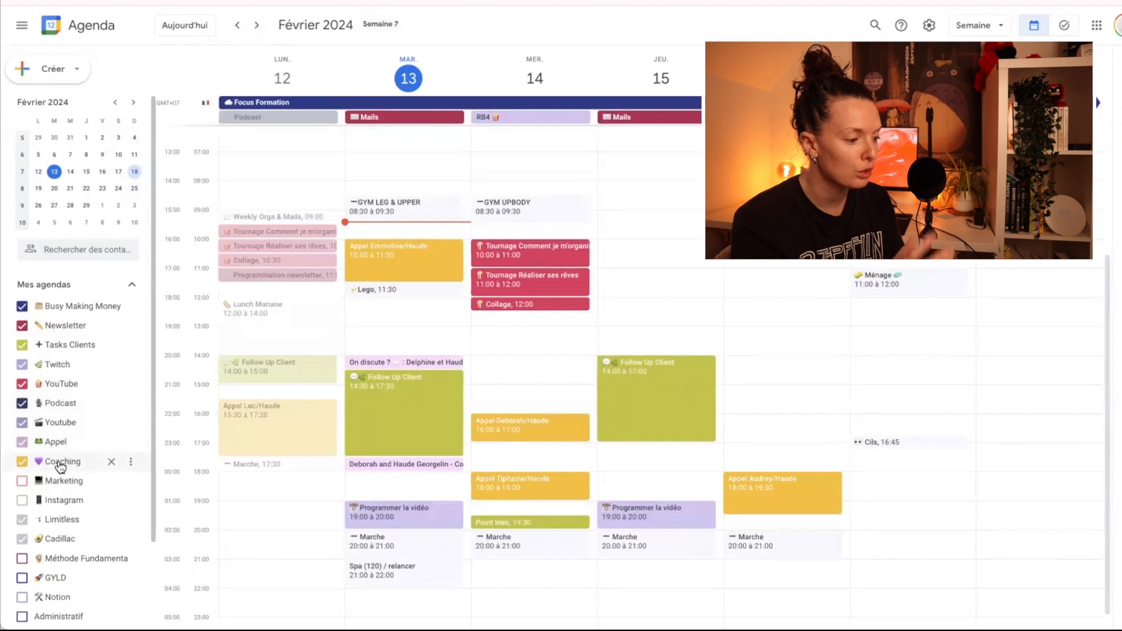
pyautogui.click(257, 27)
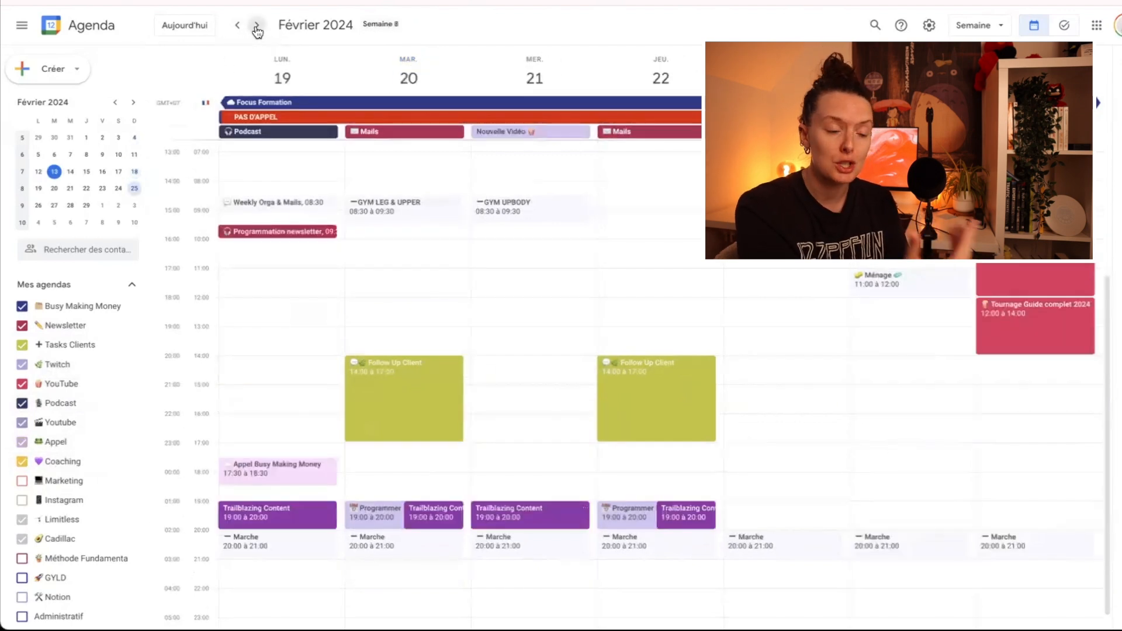
pyautogui.click(237, 25)
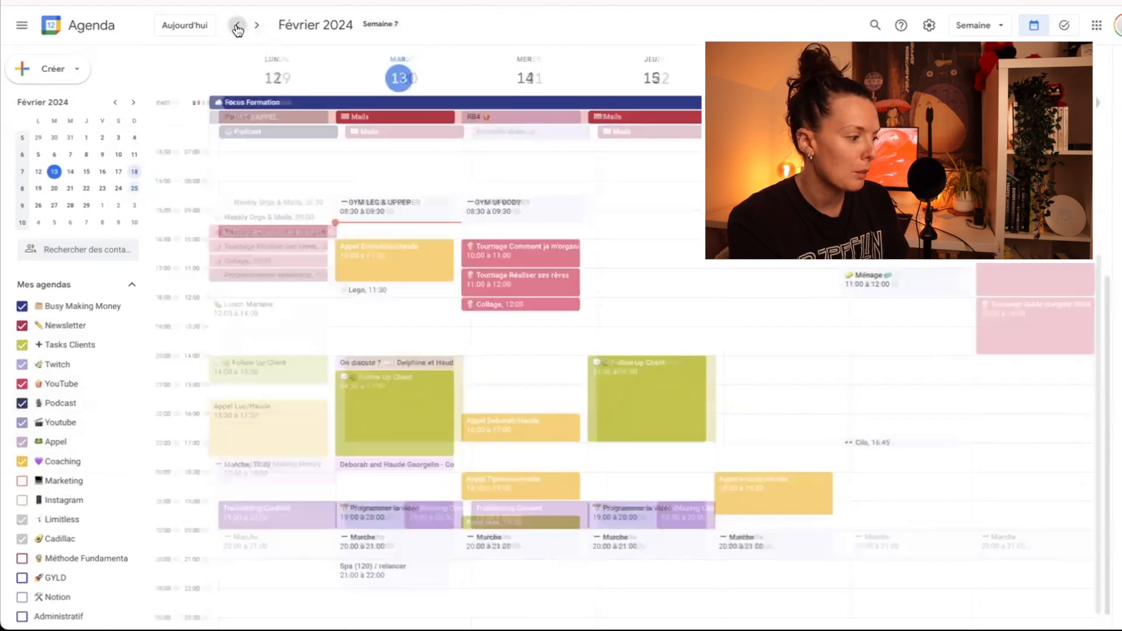
# Show the Marketing and Instagram calendars, and check the week of 19 February before returning to the week of 12 February.
pyautogui.click(65, 483)
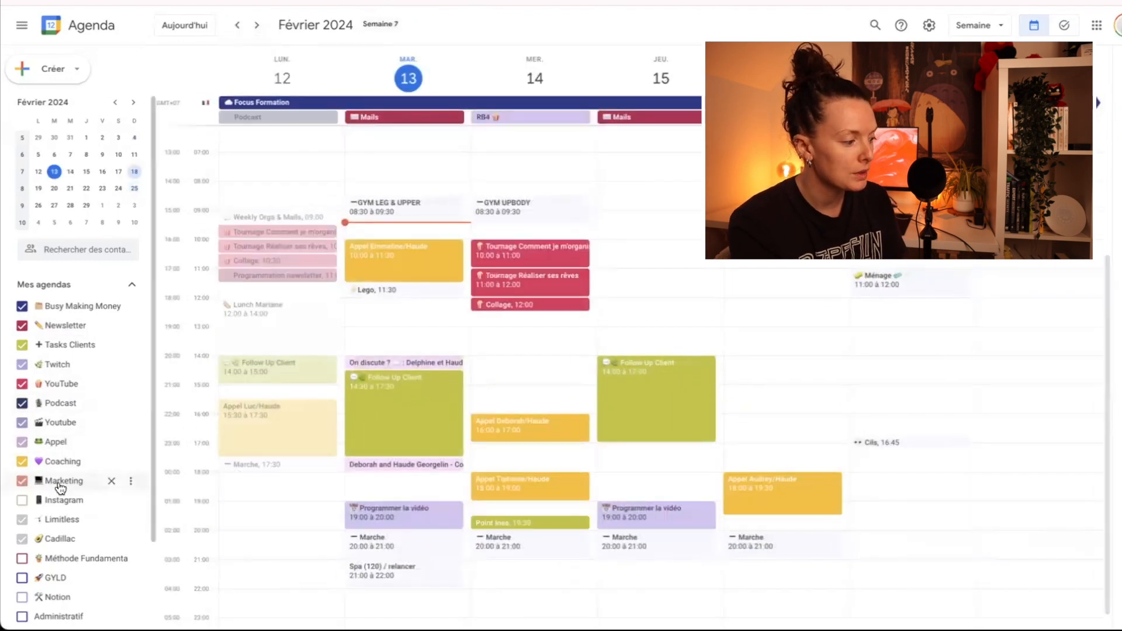
pyautogui.click(65, 503)
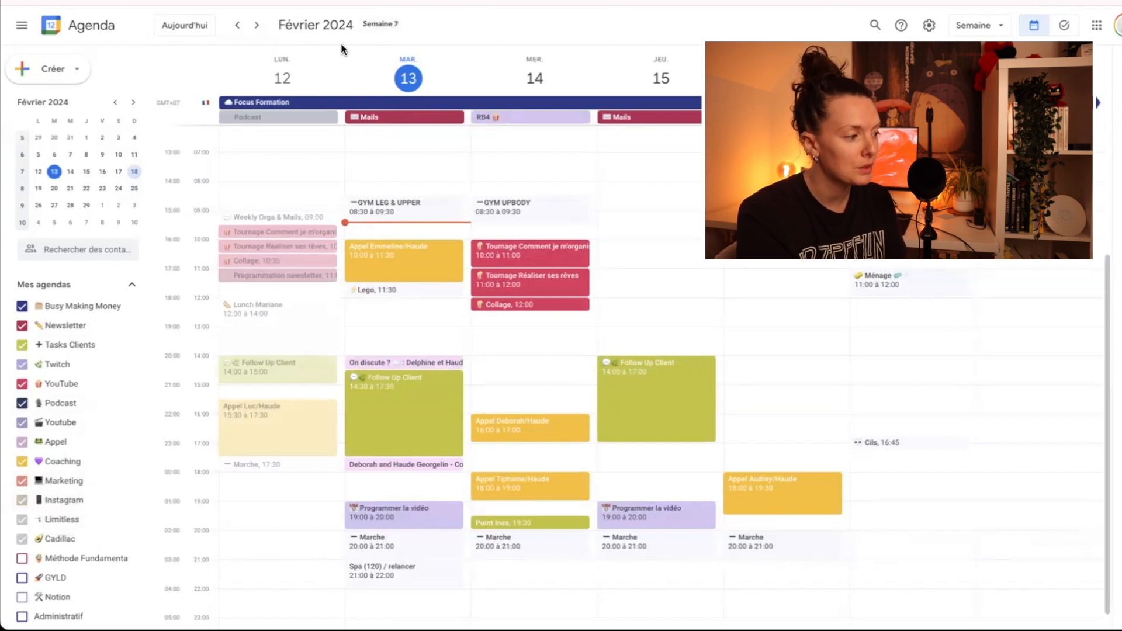
pyautogui.click(257, 25)
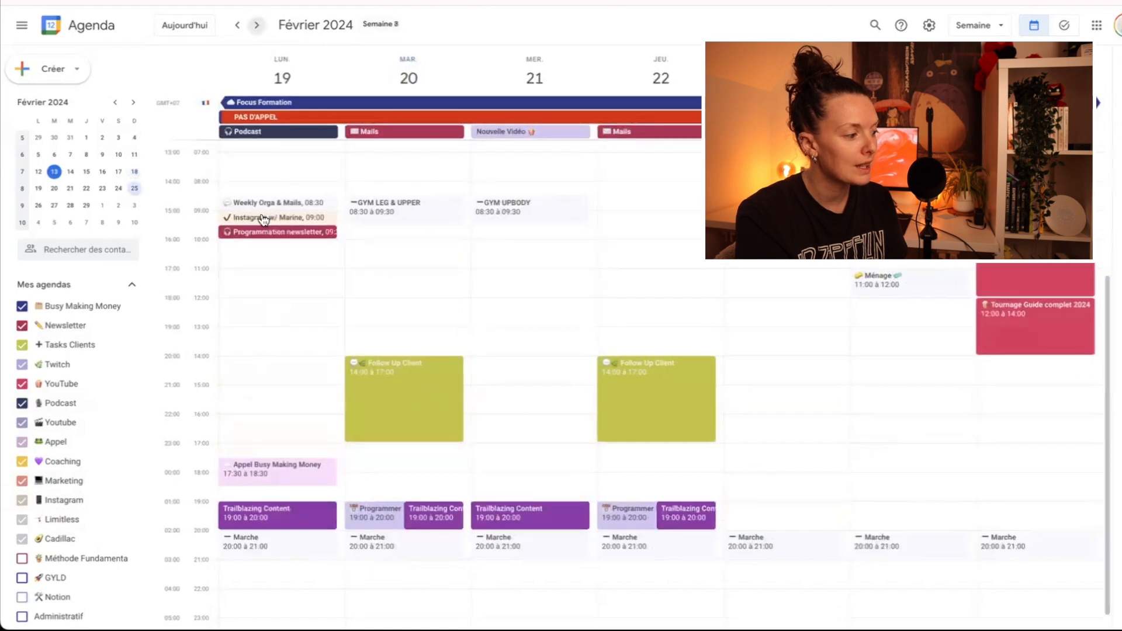
pyautogui.click(238, 25)
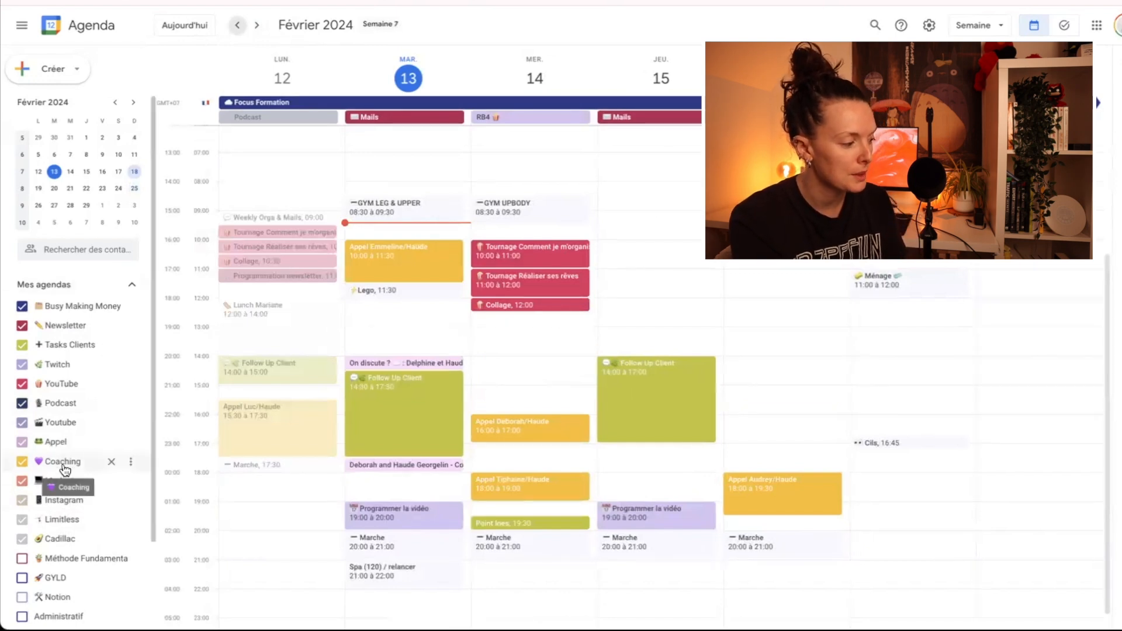
# Show the Méthode Fundamenta, GYLD and Notion calendars in the week of 12 February.
pyautogui.click(61, 560)
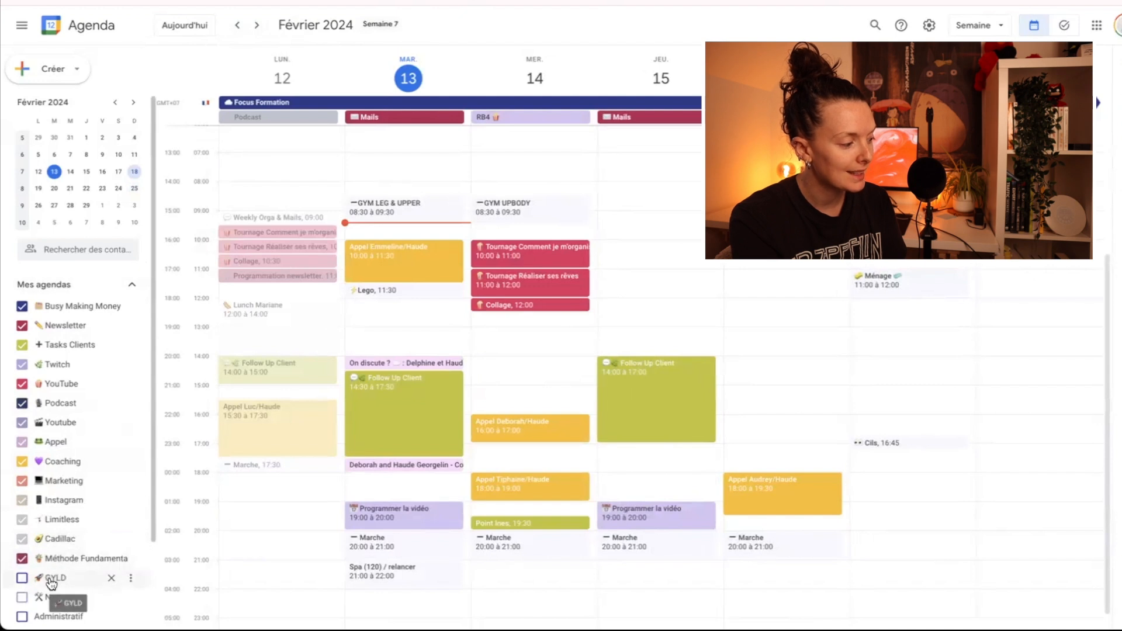
pyautogui.click(52, 582)
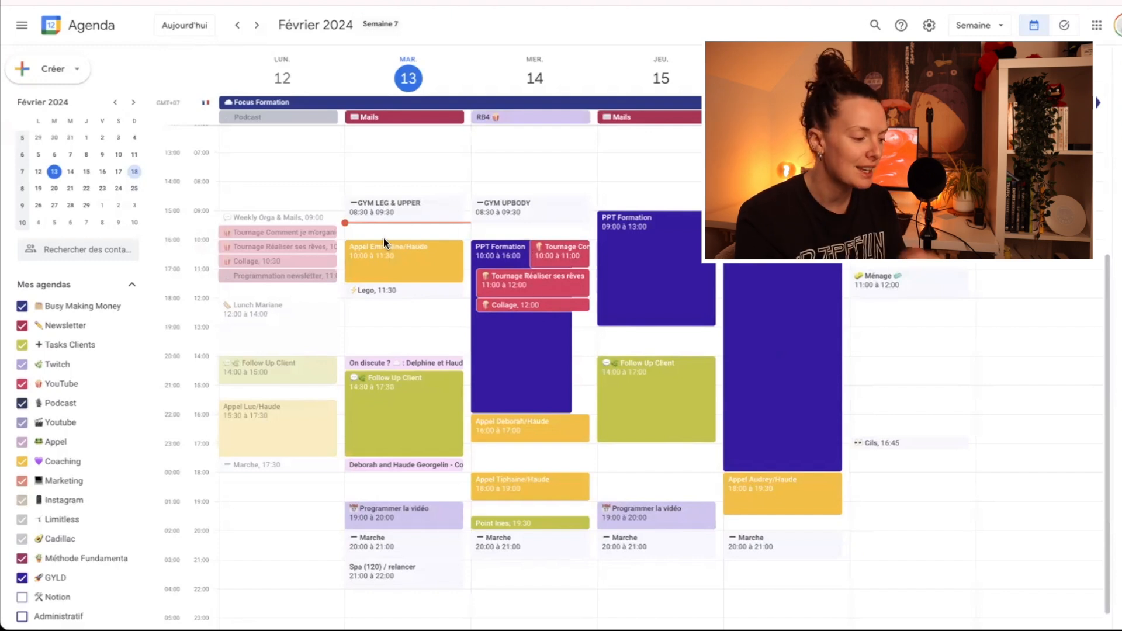
pyautogui.click(44, 599)
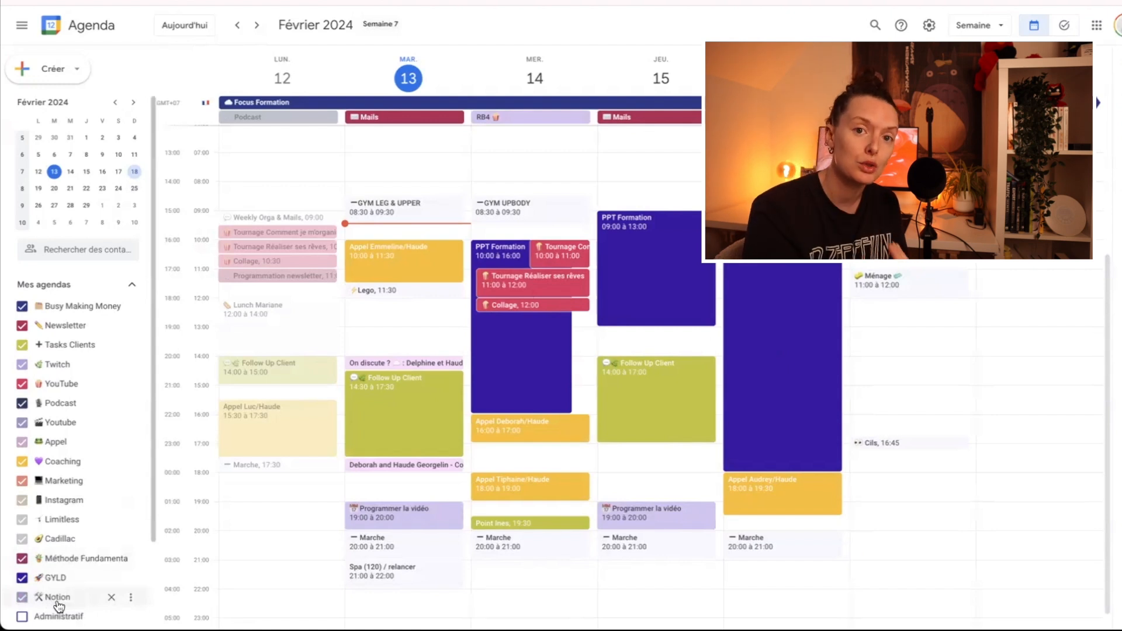
# Show the Administratif calendar, and check the week of 19 February before returning to the week of 12 February.
pyautogui.click(59, 617)
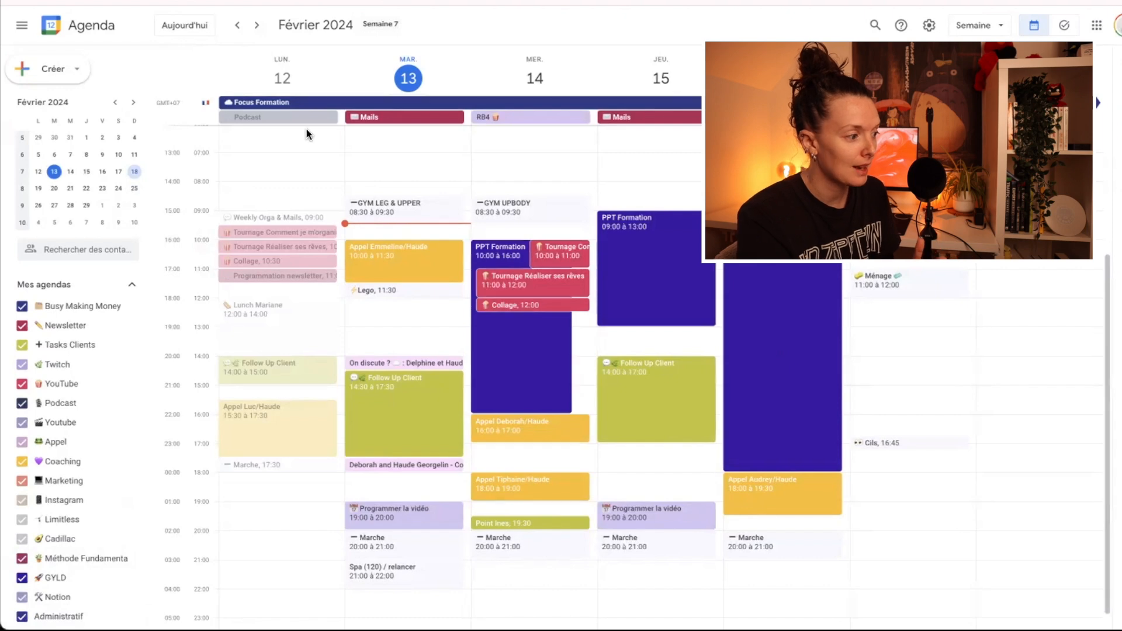
pyautogui.click(256, 25)
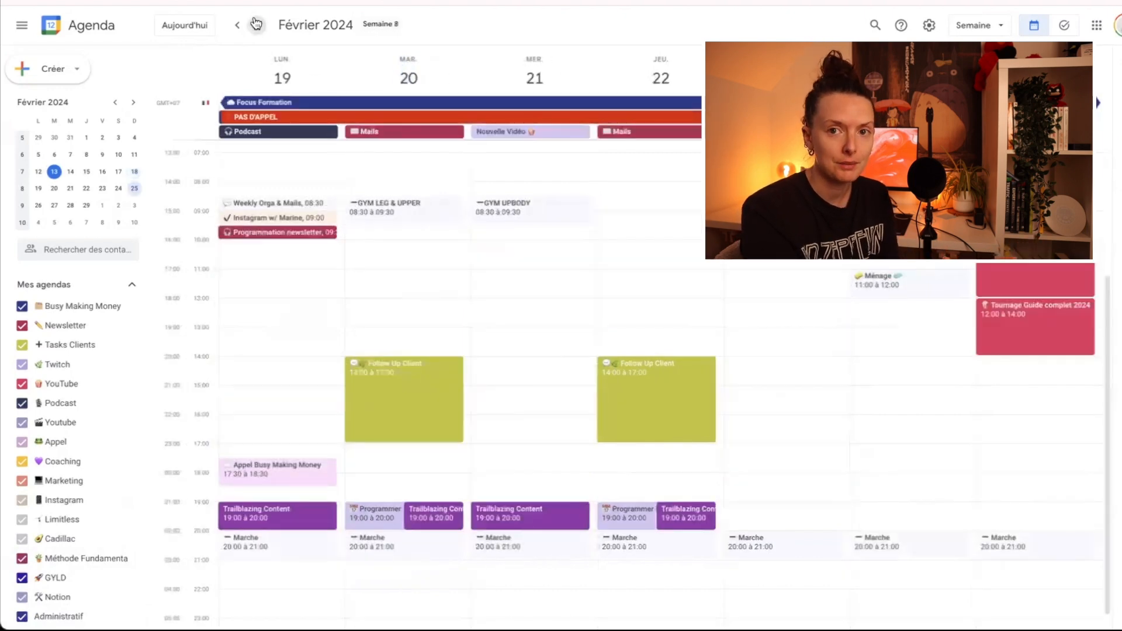
pyautogui.click(236, 26)
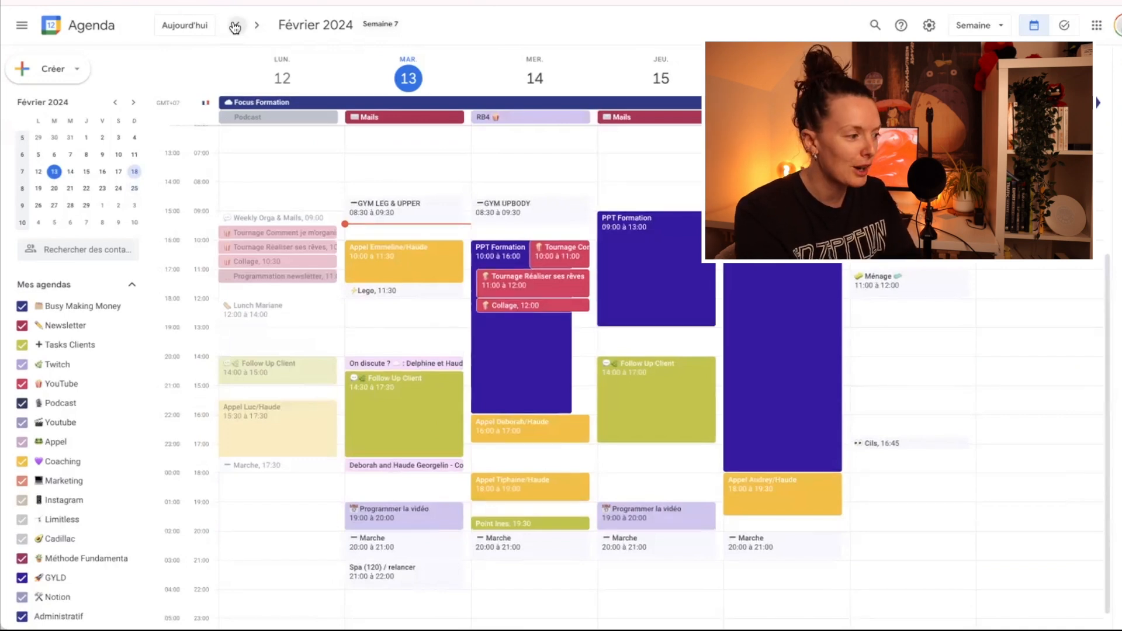
# On Sunday 11 February, move Launch Success Plan to 17:00, Sold out launch to 18:00, Tournage Business Plan to 19:15 and the story update to 20:15.
pyautogui.click(235, 25)
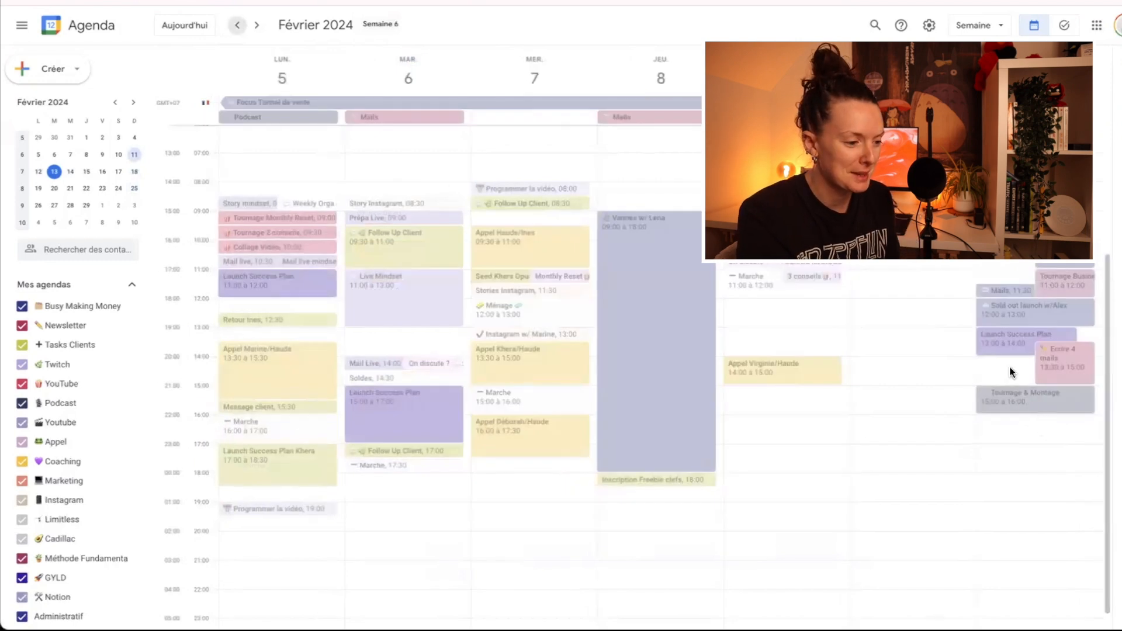
pyautogui.moveTo(1010, 338); pyautogui.dragTo(1015, 457)
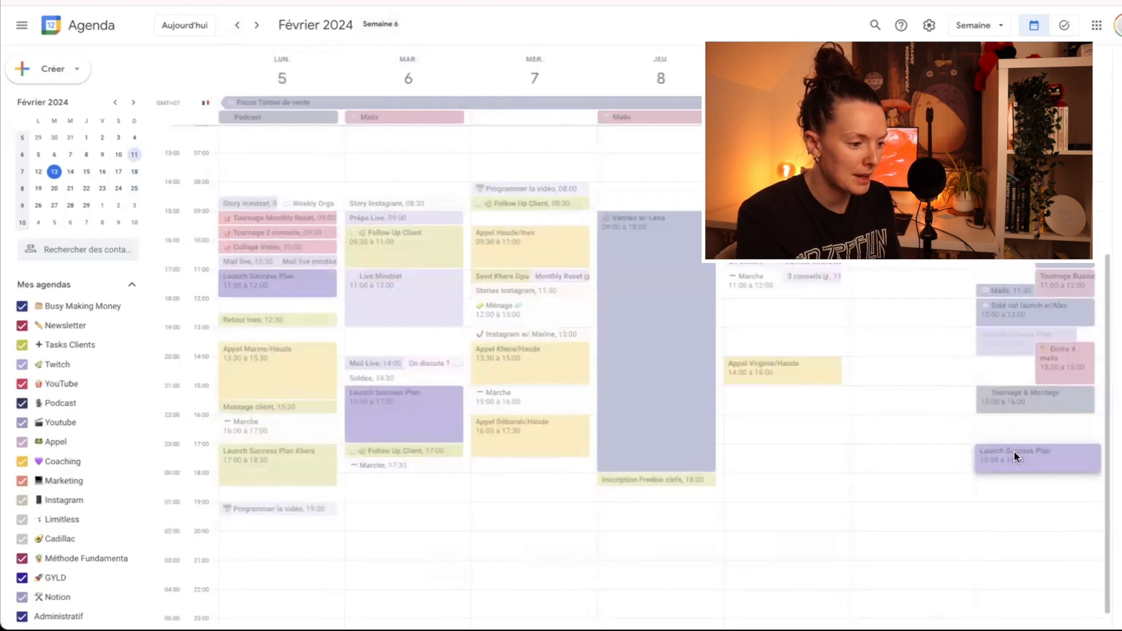
pyautogui.moveTo(1015, 319); pyautogui.dragTo(1015, 484)
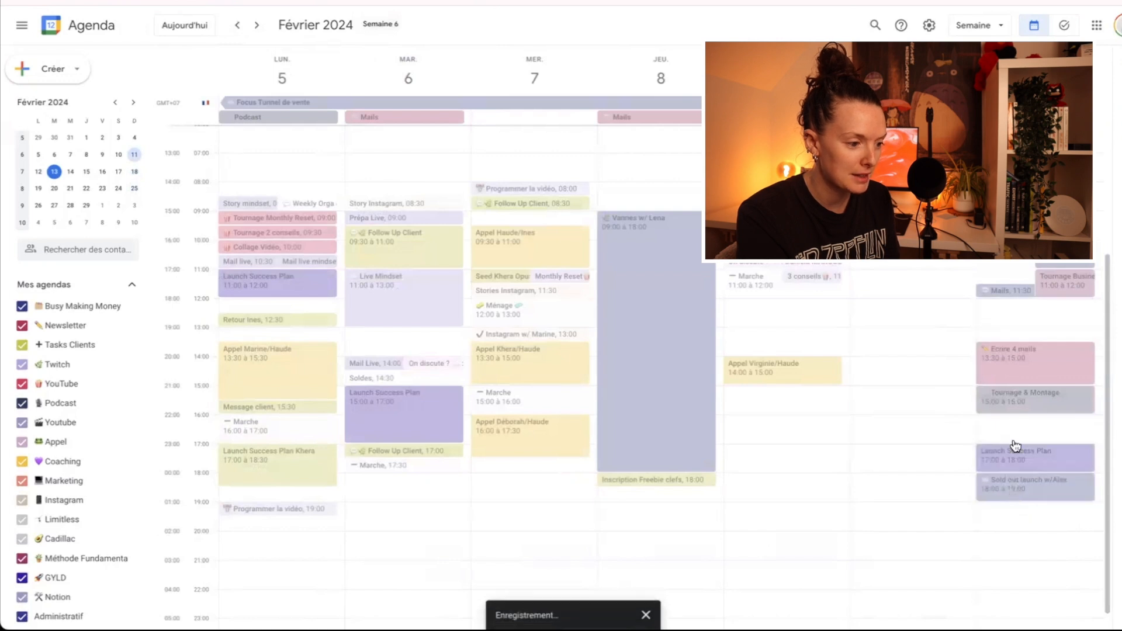
pyautogui.moveTo(1072, 293); pyautogui.dragTo(1072, 531)
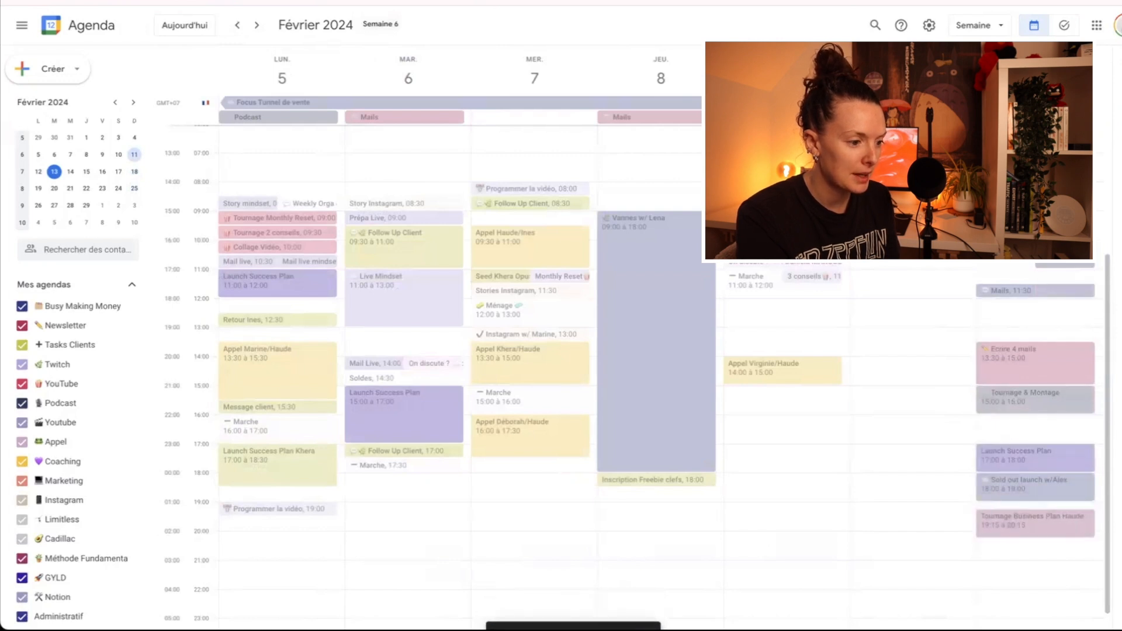
pyautogui.moveTo(1064, 278); pyautogui.dragTo(1070, 556)
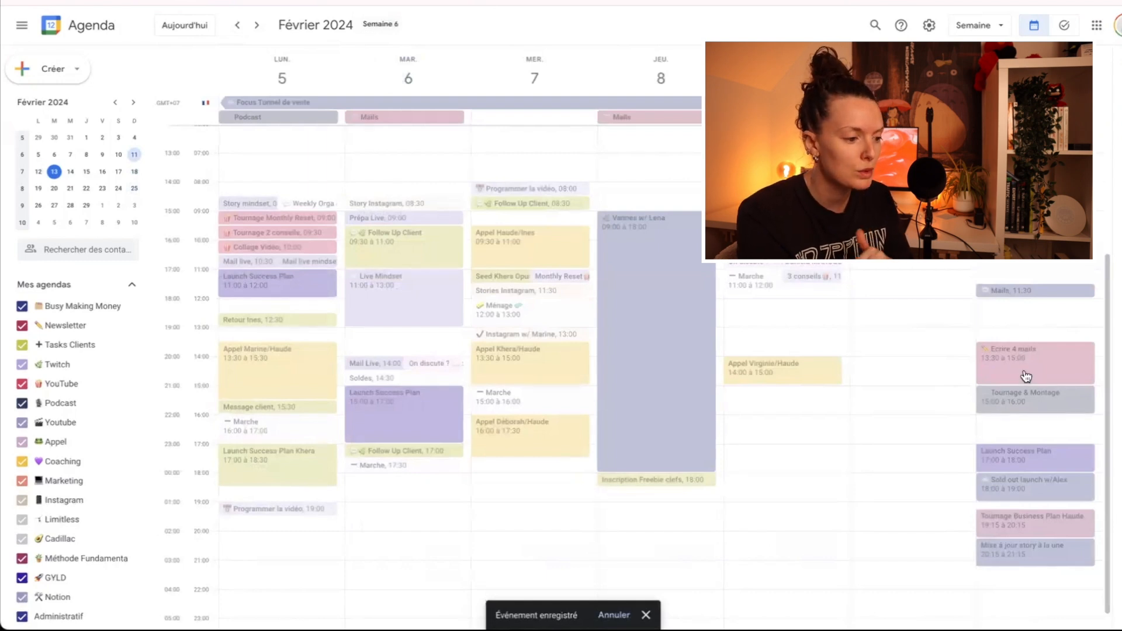
# Reschedule Sunday's Launch Success Plan event to 18 February 2024 and save it.
pyautogui.click(1019, 463)
pyautogui.click(862, 316)
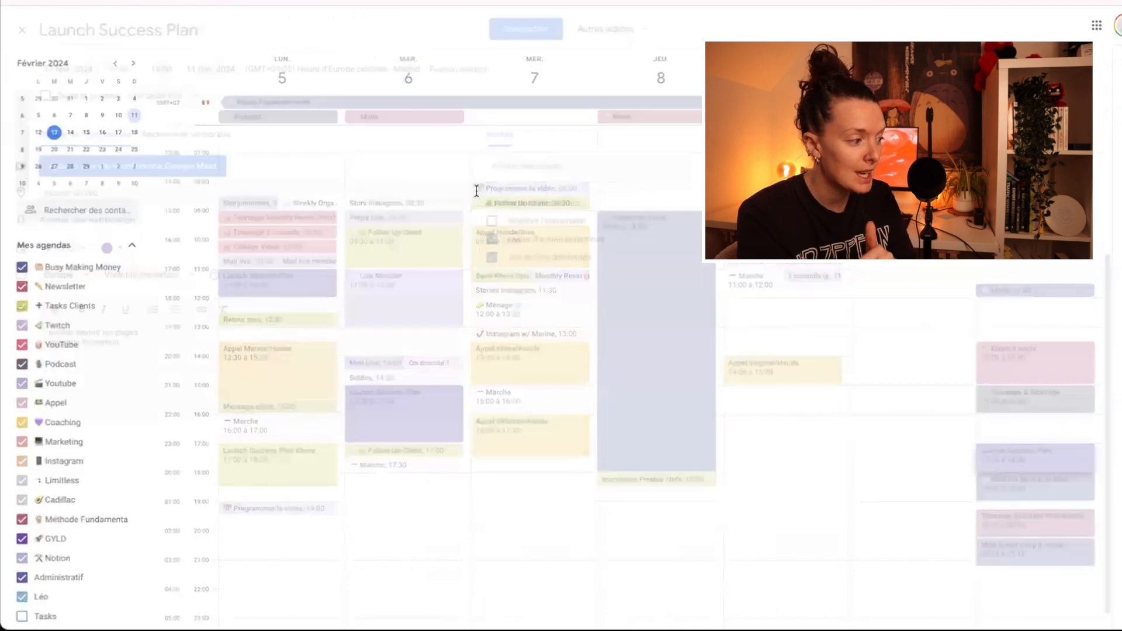
pyautogui.click(80, 75)
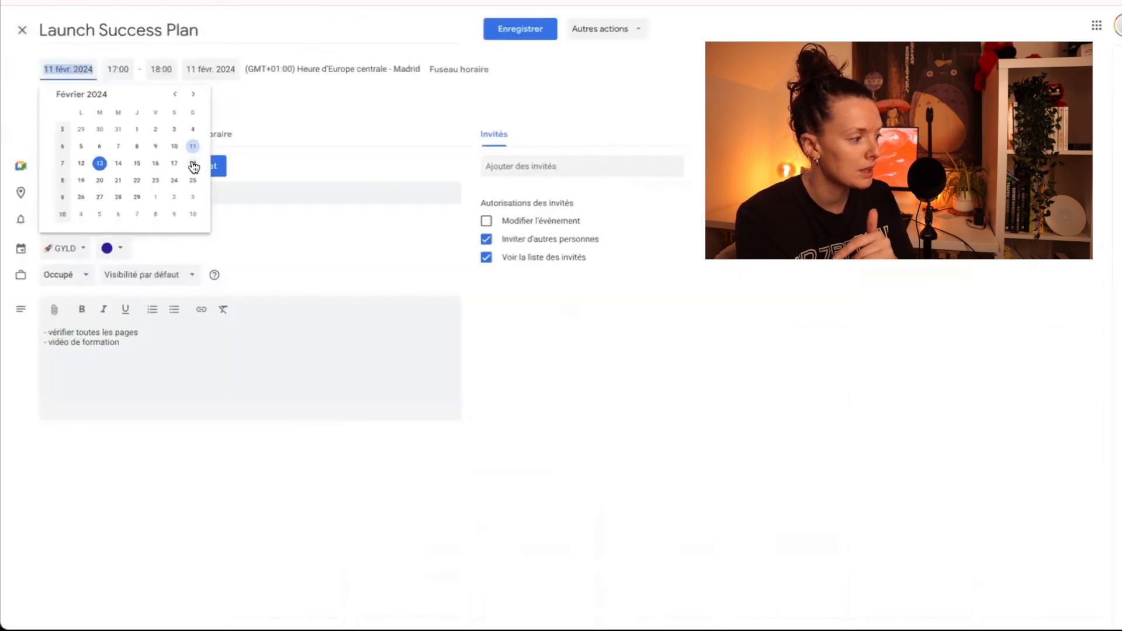
pyautogui.click(190, 165)
pyautogui.click(518, 32)
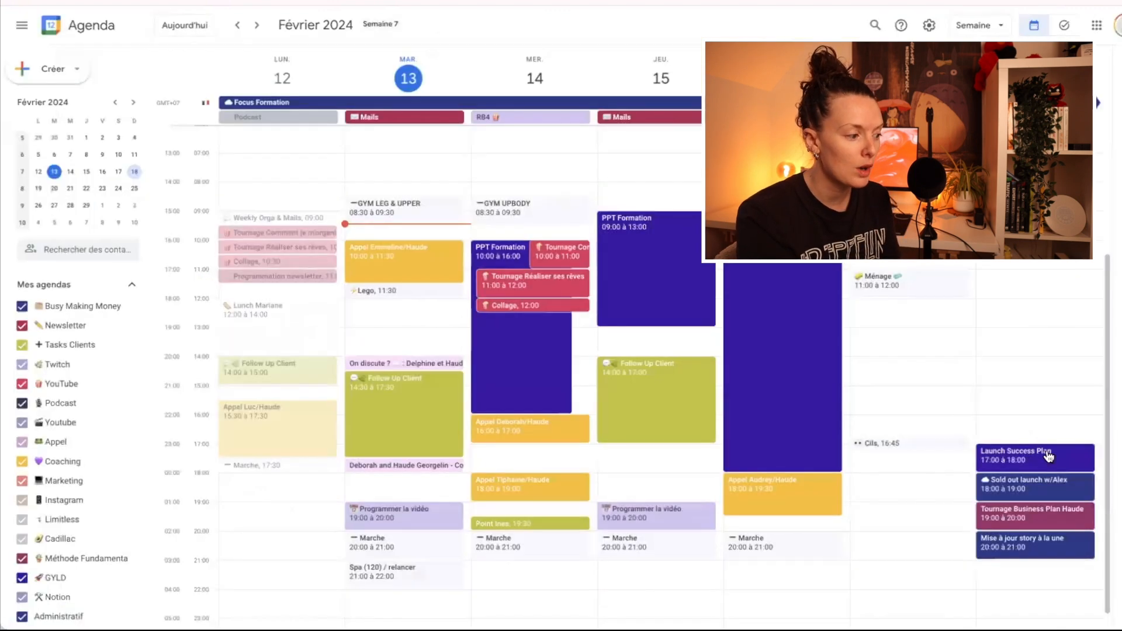
# On Sunday 18 February, move Launch Success Plan to 12:00 and Sold out launch to 13:00, and look ahead as far as the week of 4 March.
pyautogui.moveTo(1050, 456); pyautogui.dragTo(1045, 311)
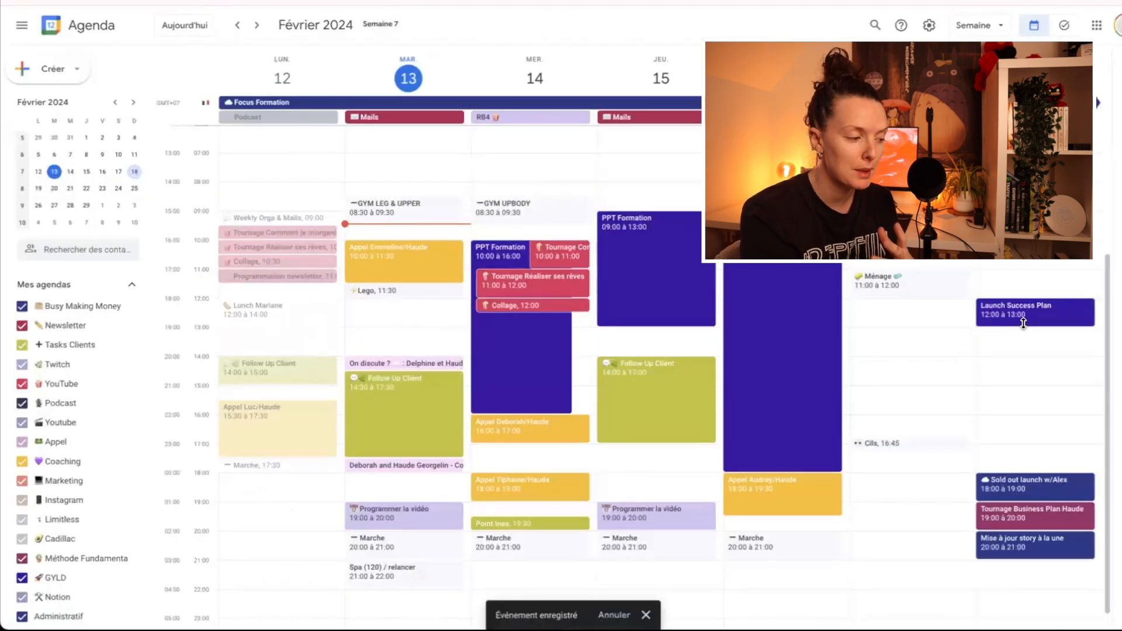
pyautogui.moveTo(1020, 481); pyautogui.dragTo(1016, 329)
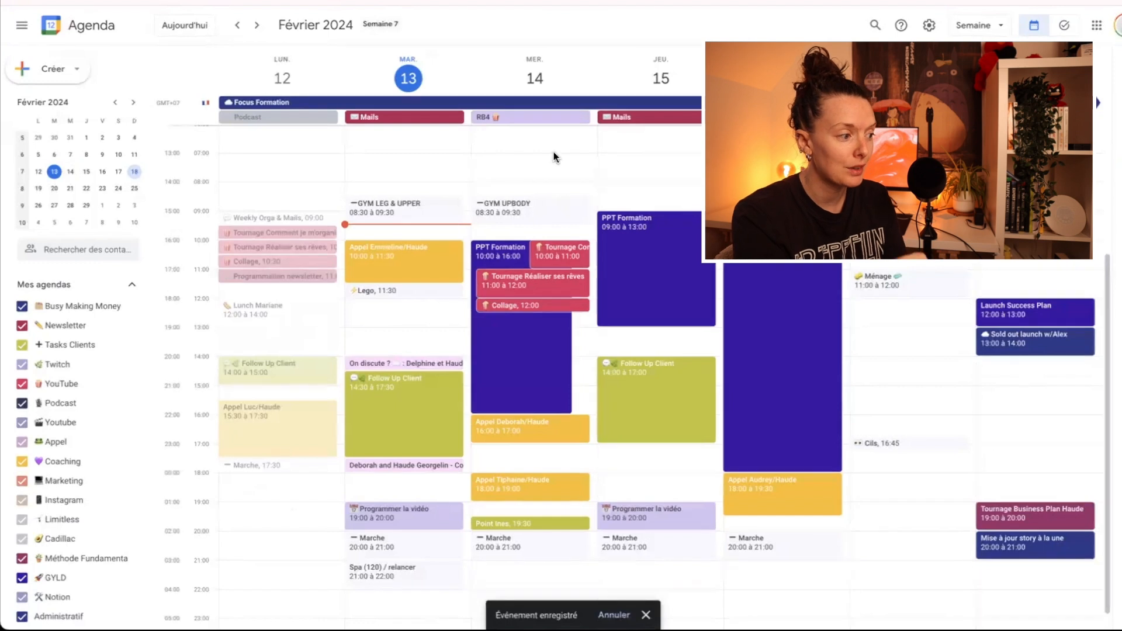
pyautogui.click(256, 26)
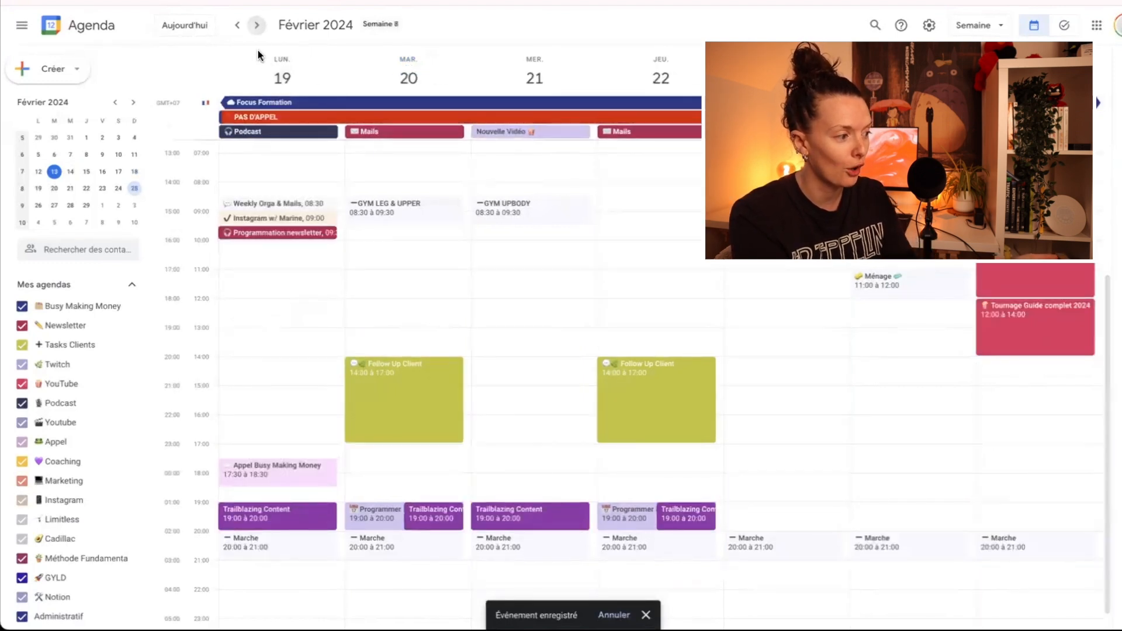
pyautogui.click(256, 25)
pyautogui.click(256, 26)
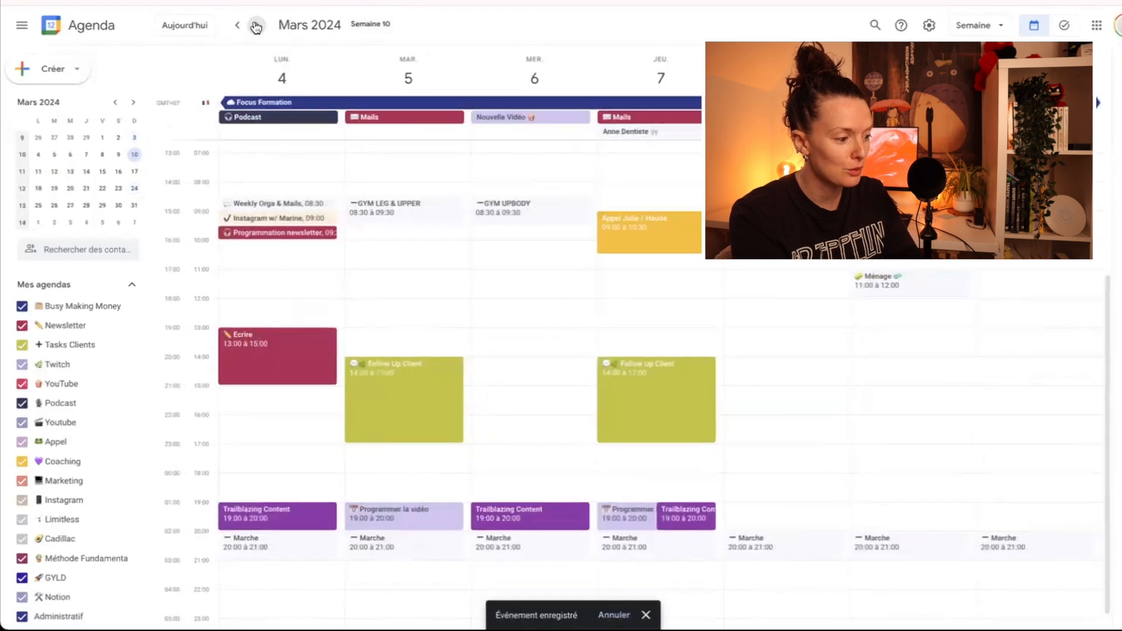
pyautogui.click(237, 25)
pyautogui.click(238, 25)
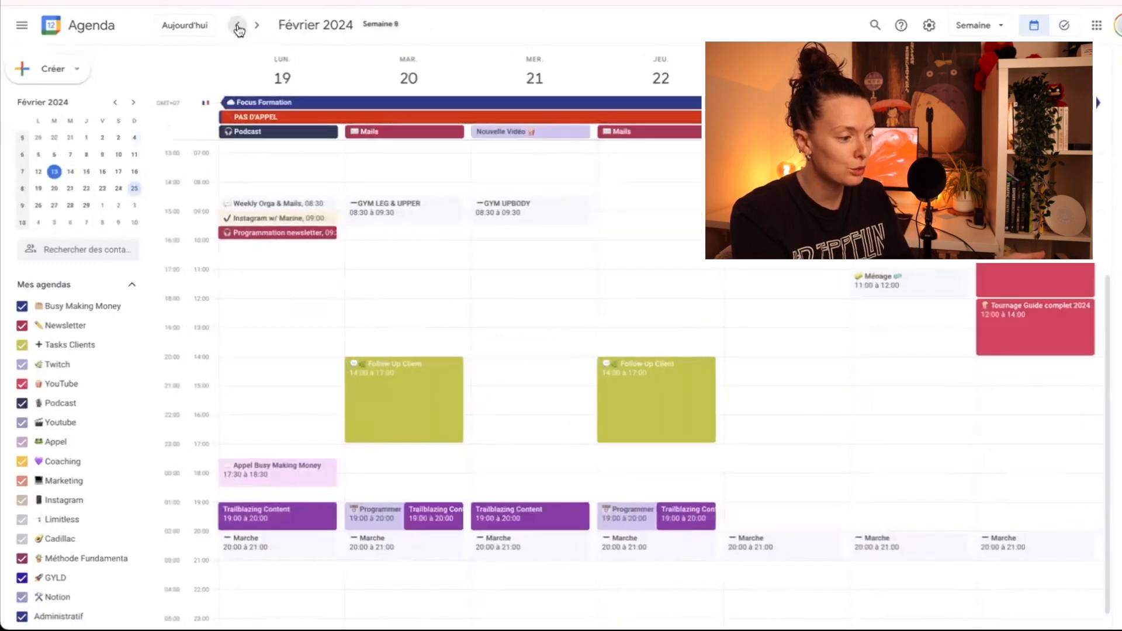
pyautogui.click(238, 25)
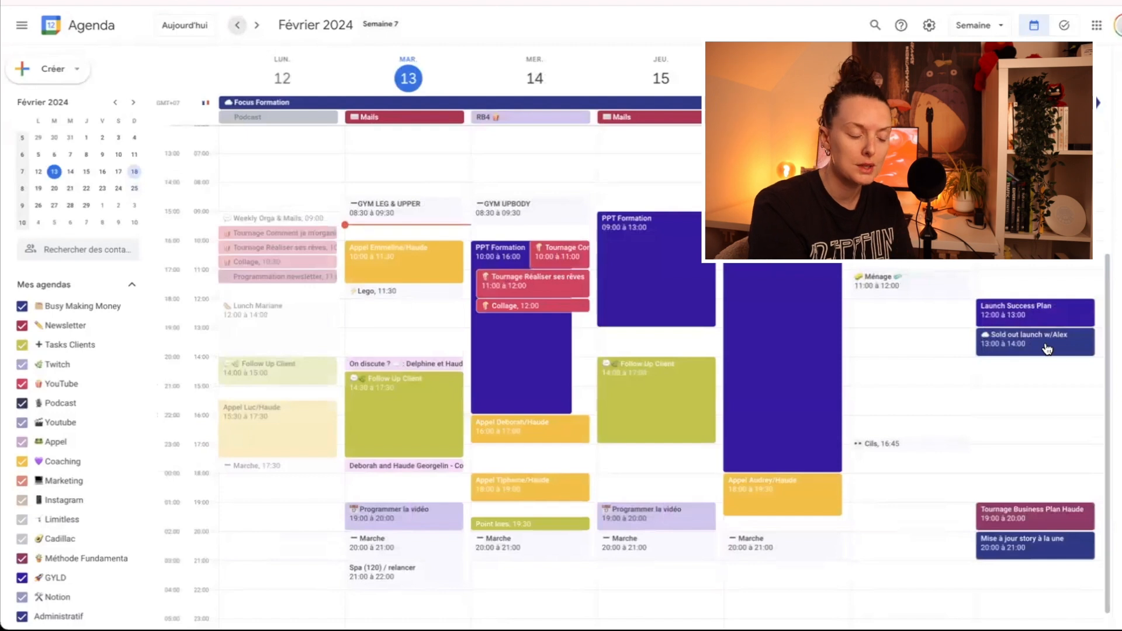
# On Sunday 18 February, move Tournage Business Plan to 11:00 and place Mise à jour story à la une directly before it.
pyautogui.moveTo(1047, 521); pyautogui.dragTo(1049, 283)
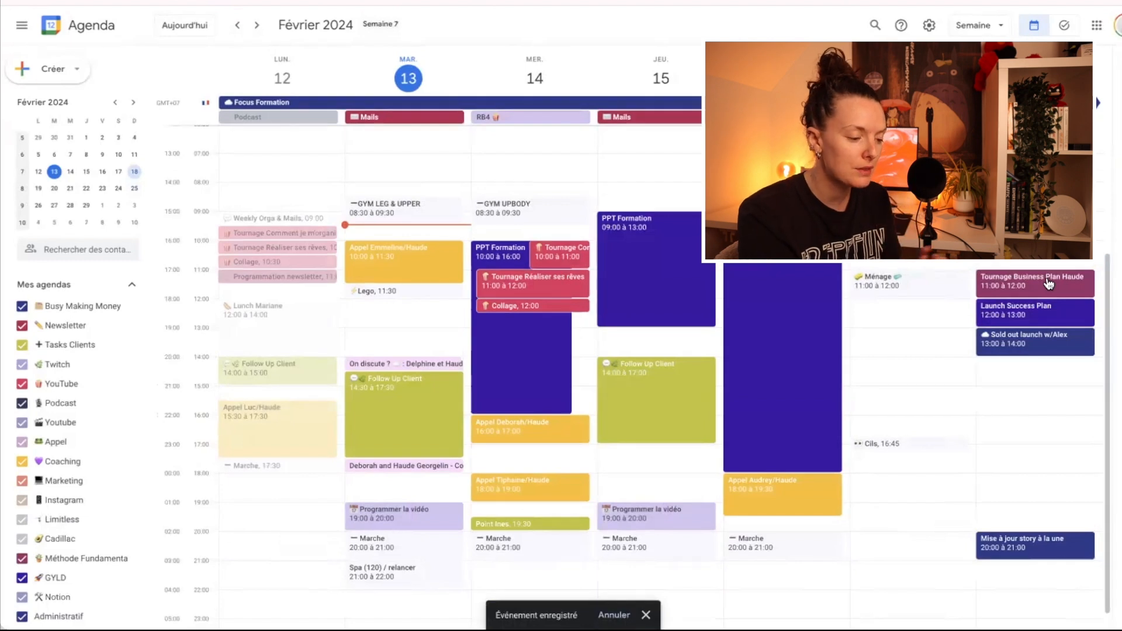
pyautogui.moveTo(1020, 550); pyautogui.dragTo(1018, 237)
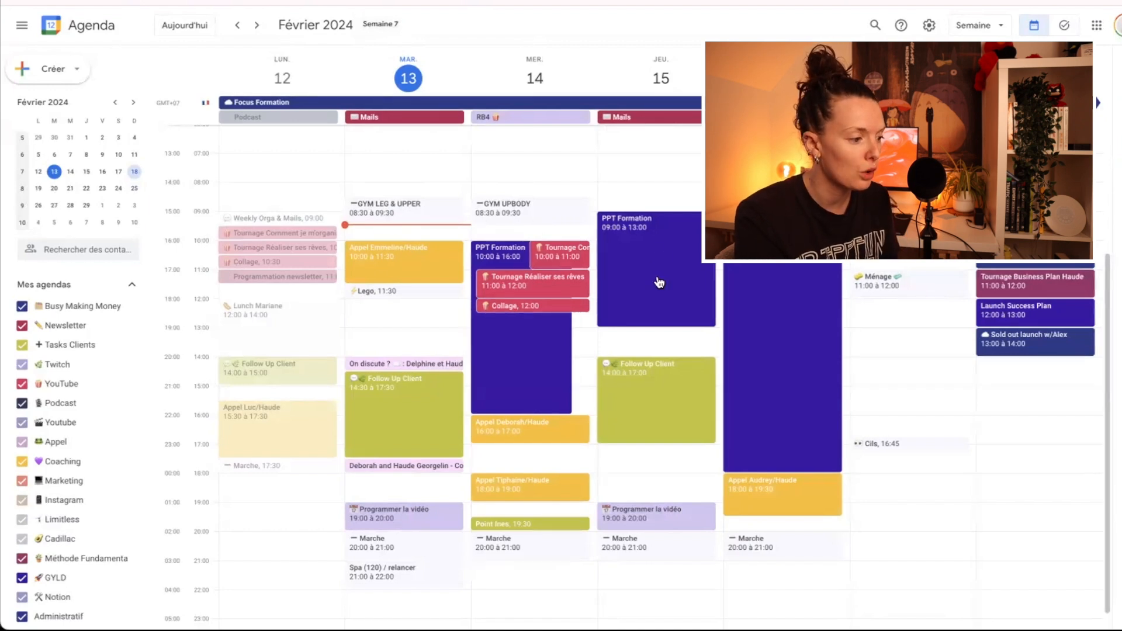
# Shorten Thursday's PPT Formation to 10:00–12:00 and move Tuesday's GYM LEG & UPPER to Thursday at 08:30.
pyautogui.moveTo(653, 326); pyautogui.dragTo(649, 278)
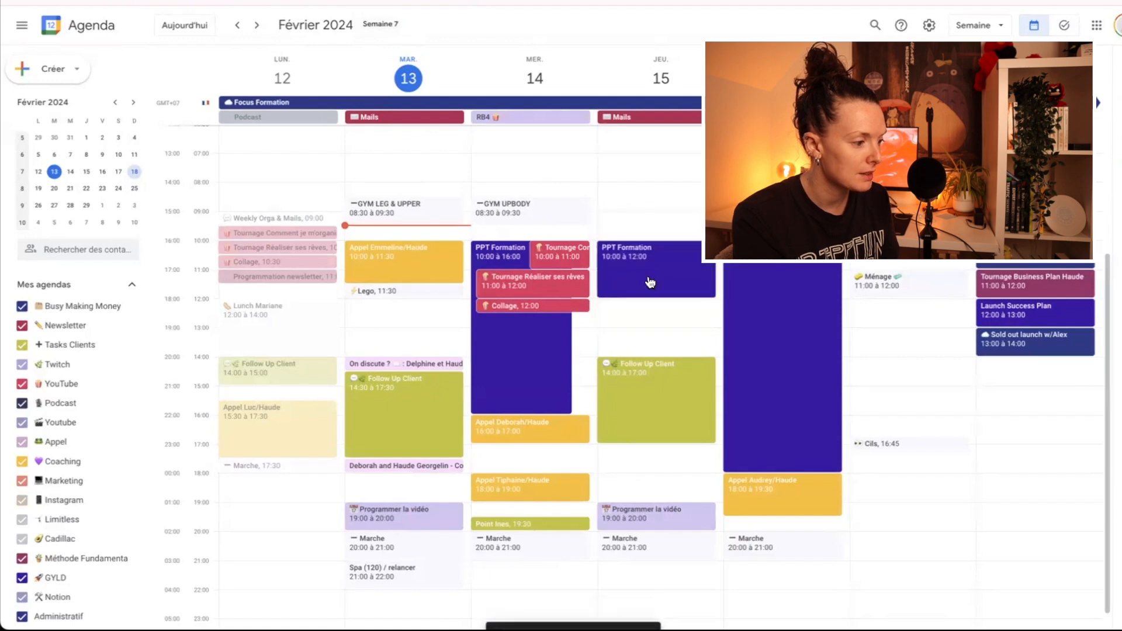
pyautogui.moveTo(374, 213); pyautogui.dragTo(656, 212)
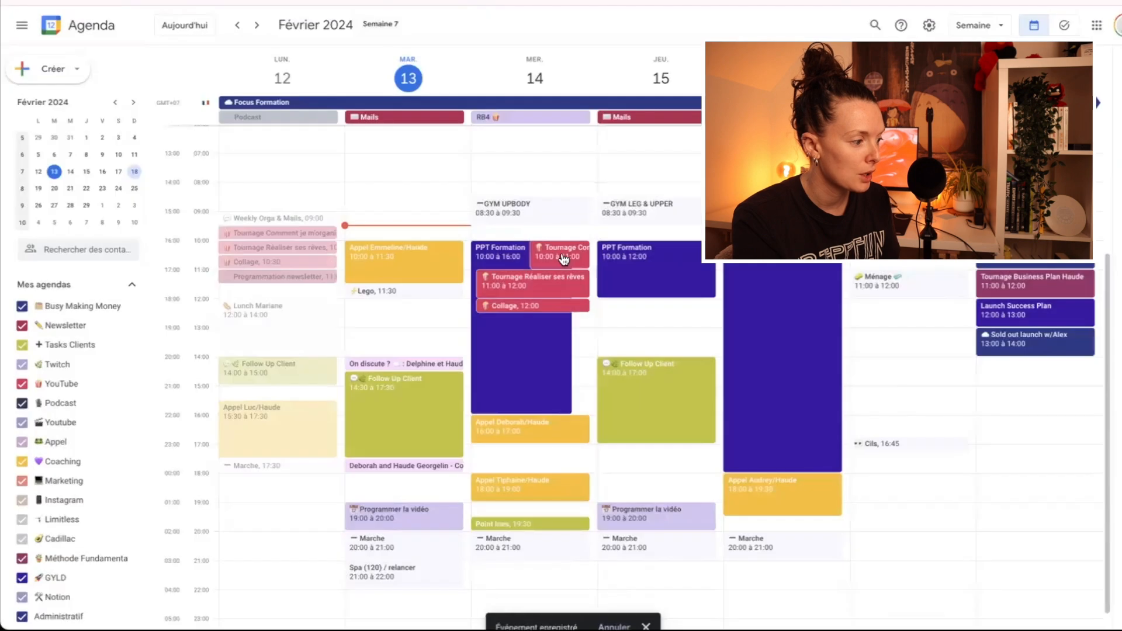
# Move Wednesday's Tournage Comment je m'organise to Tuesday at 09:00 and the Collage event to Tuesday at 09:30.
pyautogui.moveTo(563, 260); pyautogui.dragTo(438, 226)
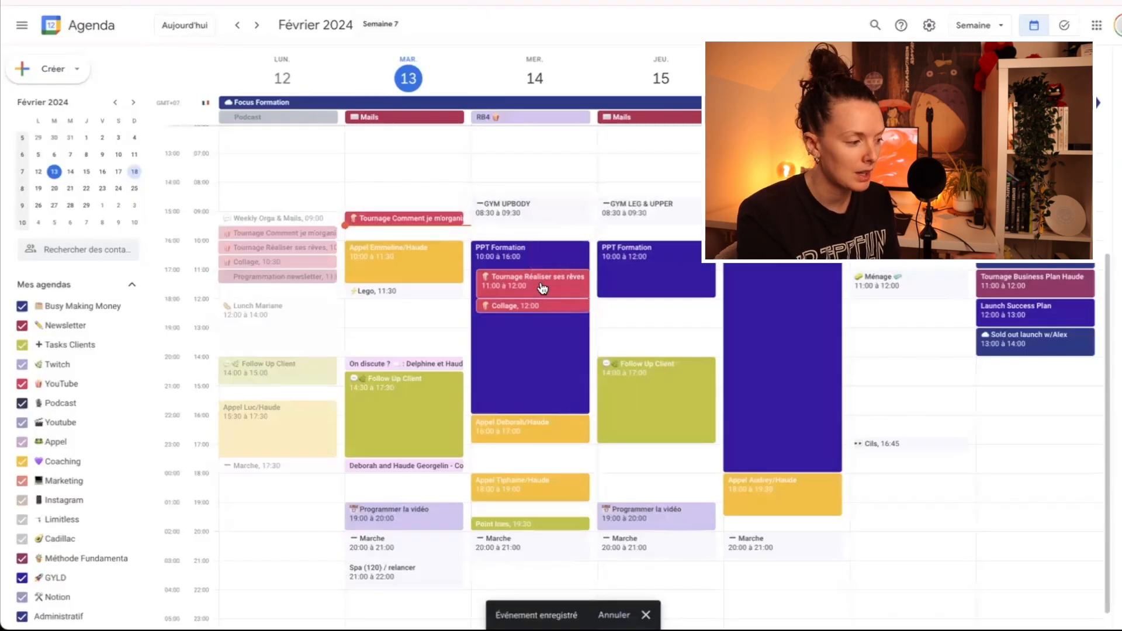
pyautogui.moveTo(529, 308); pyautogui.dragTo(413, 234)
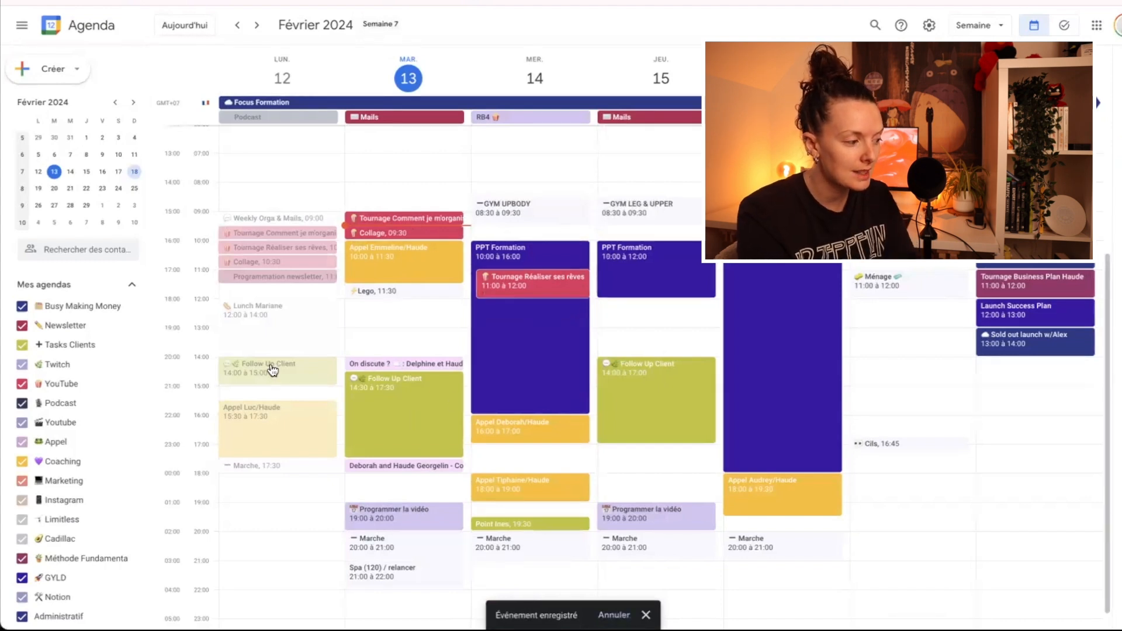
# Extend Monday's Follow Up Client to 15:30 and reschedule Tuesday's Follow Up Client to 18:00–19:00, changing only these occurrences.
pyautogui.moveTo(276, 383); pyautogui.dragTo(278, 400)
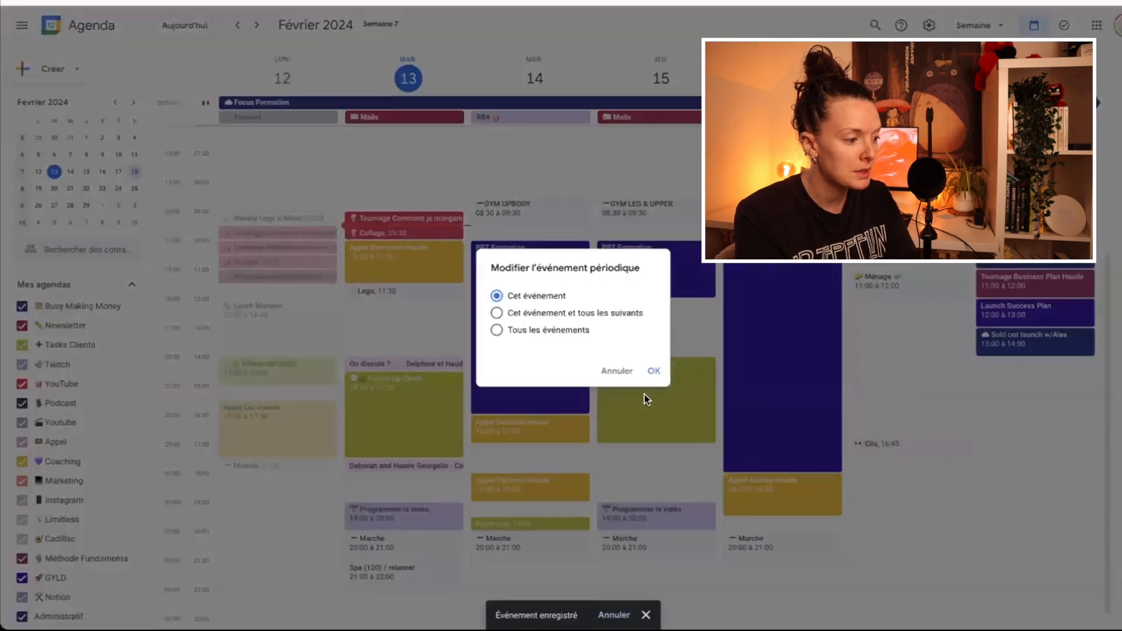
pyautogui.click(653, 370)
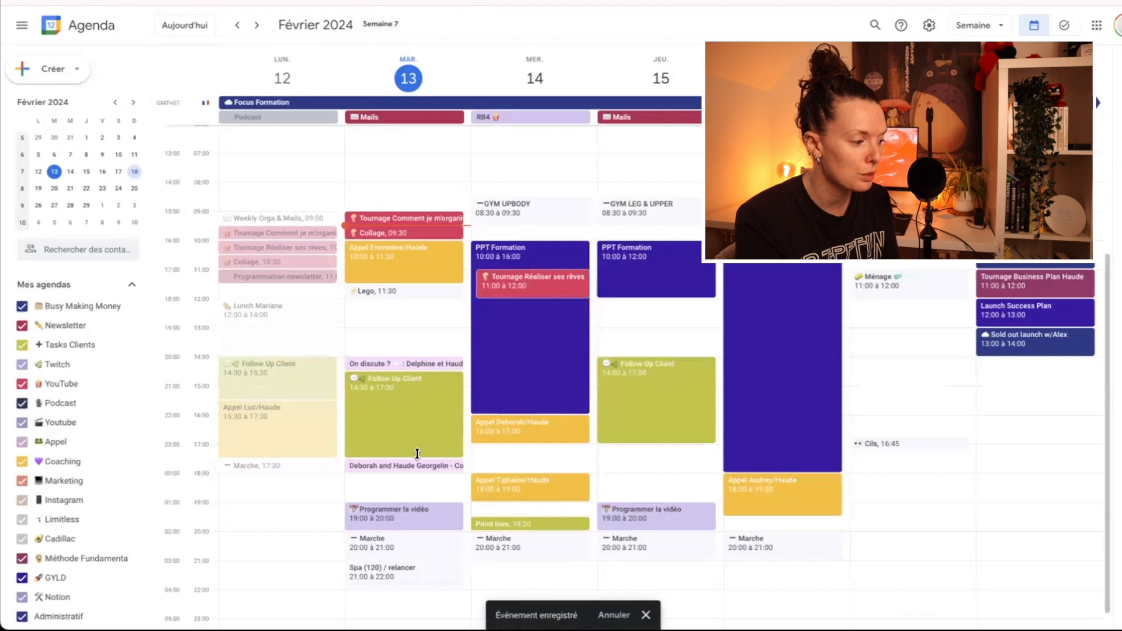
pyautogui.moveTo(414, 456); pyautogui.dragTo(412, 397)
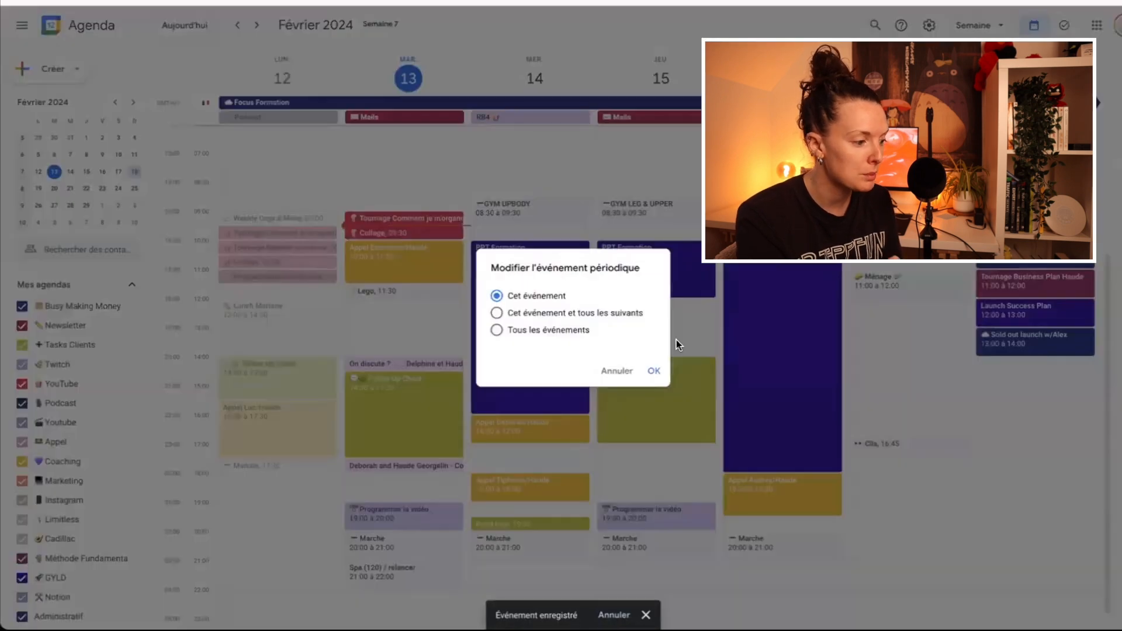
pyautogui.click(653, 370)
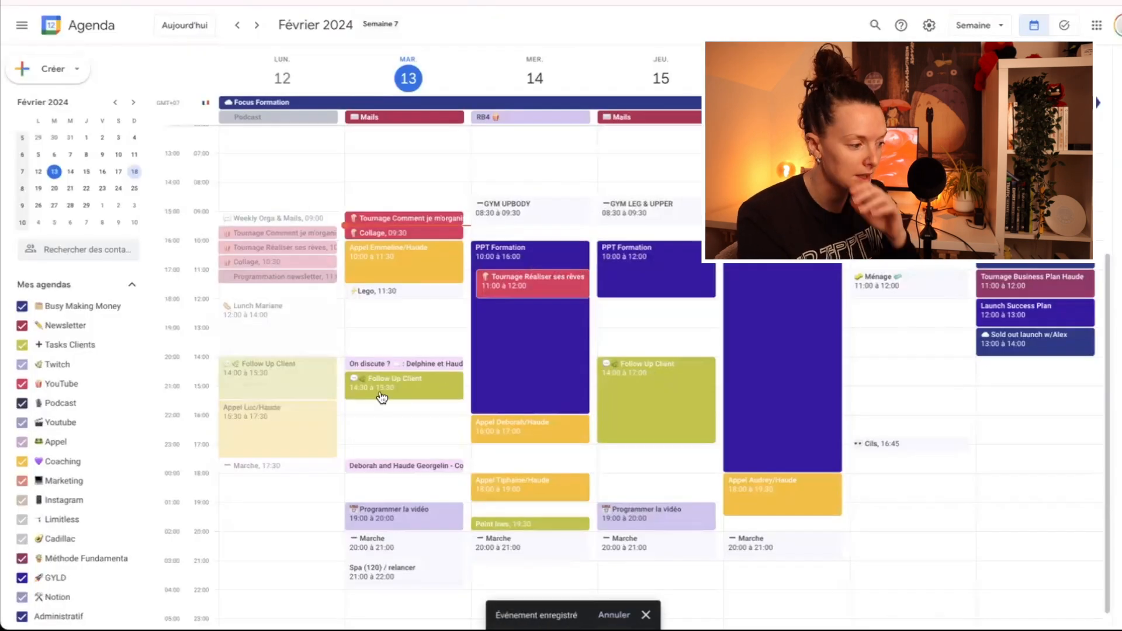
pyautogui.moveTo(433, 393); pyautogui.dragTo(433, 494)
pyautogui.click(652, 374)
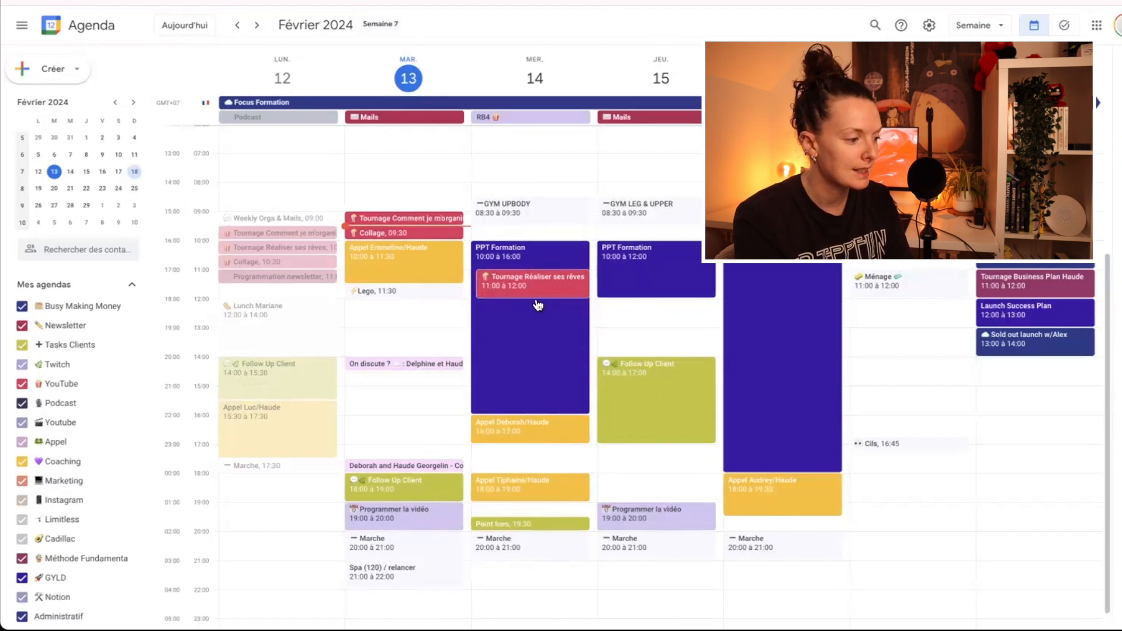
# Set Wednesday's Tournage Réaliser ses rêves to 10:15–11:15 and PPT Formation to 13:00–16:00.
pyautogui.moveTo(509, 285); pyautogui.dragTo(506, 250)
pyautogui.moveTo(539, 411); pyautogui.dragTo(542, 387)
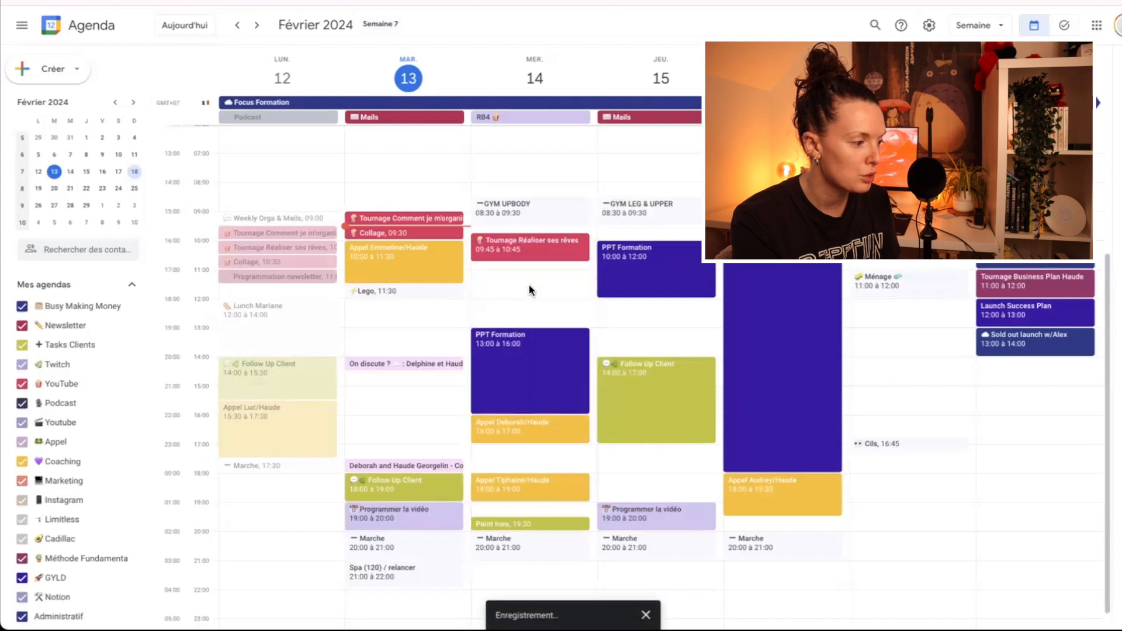
pyautogui.moveTo(530, 248); pyautogui.dragTo(531, 263)
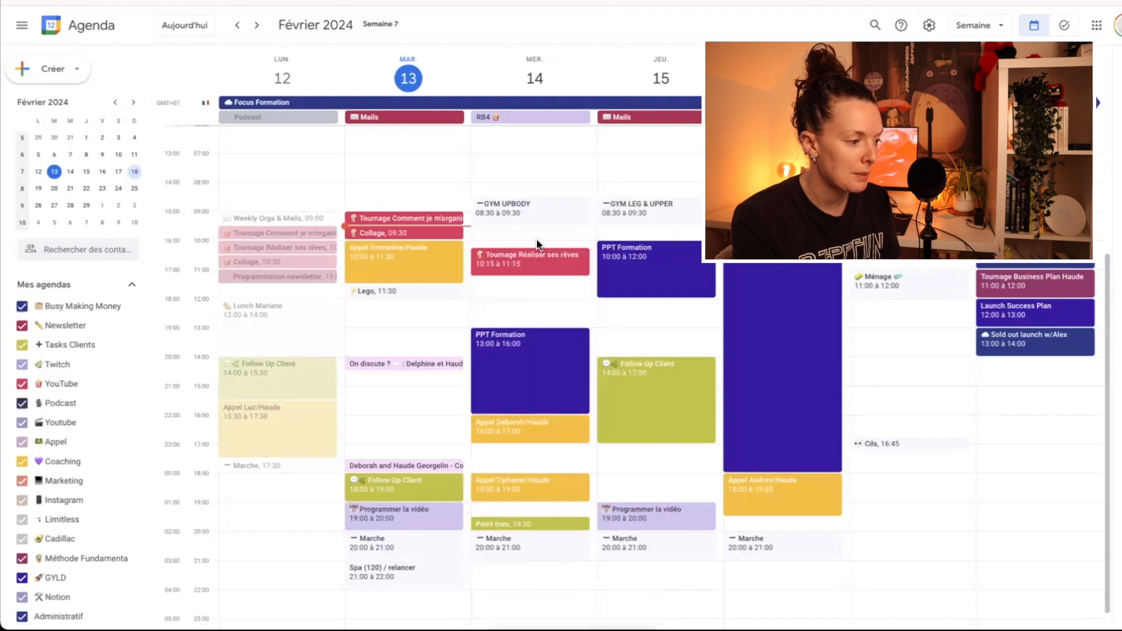
# Duplicate Tuesday's Collage event and move the copy to Wednesday at 11:15.
pyautogui.click(430, 235)
pyautogui.click(294, 240)
pyautogui.click(351, 296)
pyautogui.click(529, 30)
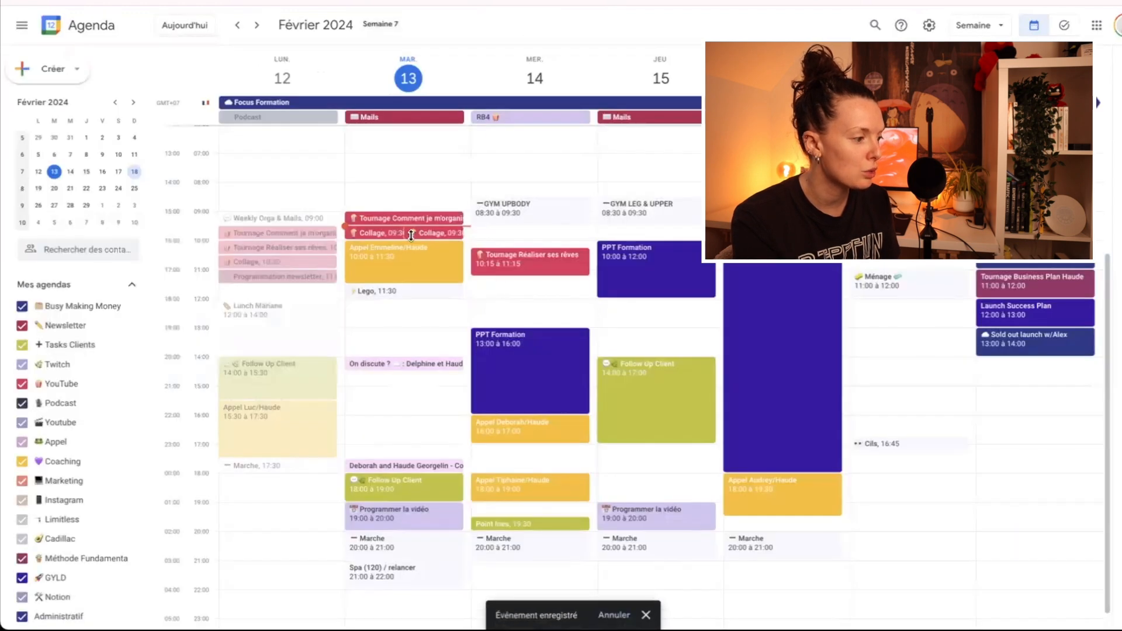
pyautogui.moveTo(418, 236); pyautogui.dragTo(517, 287)
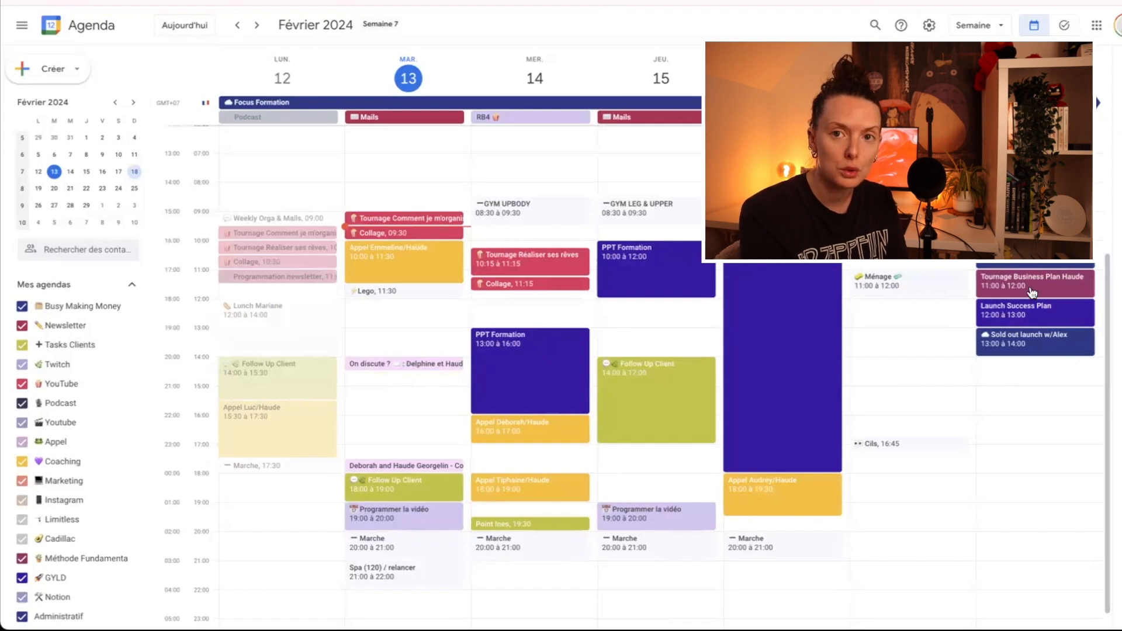
# View the details of Sunday's Launch Success Plan event and close them.
pyautogui.click(1044, 325)
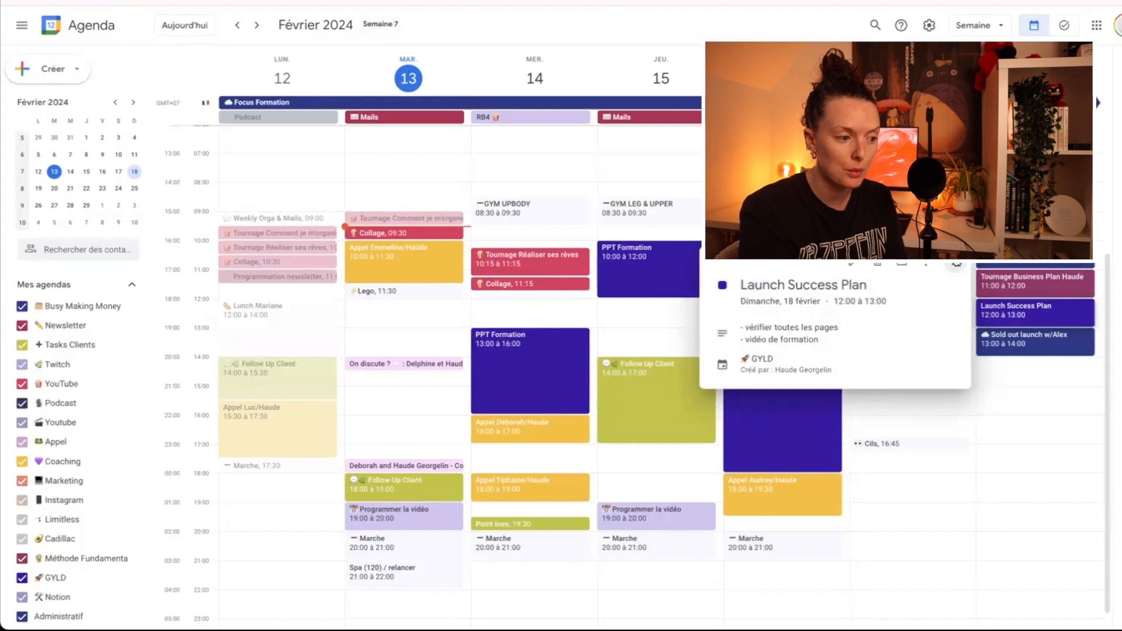
pyautogui.click(956, 263)
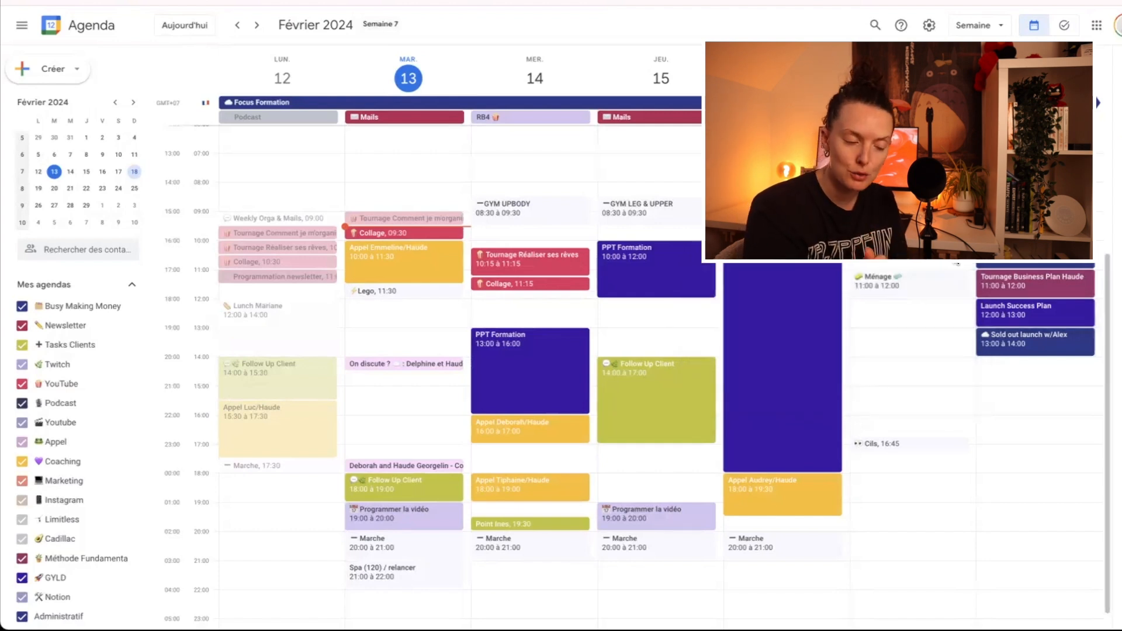